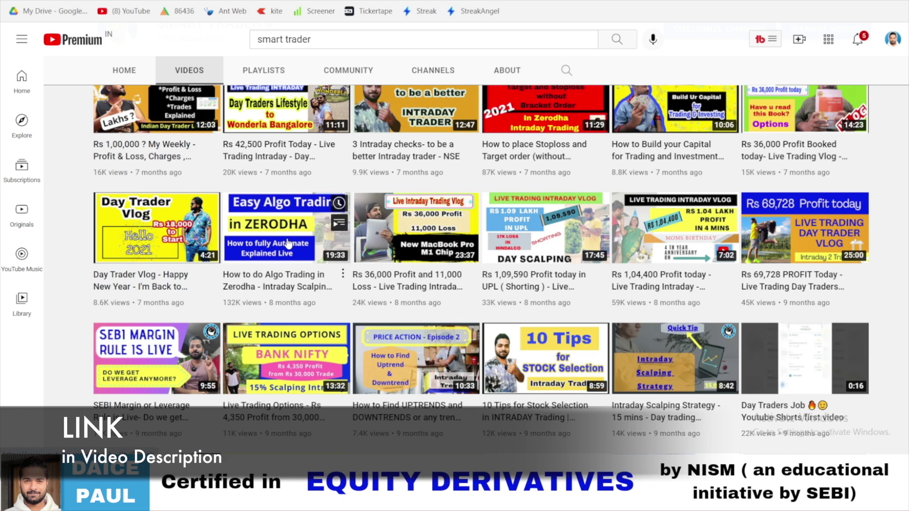
Load Streak's Create Strategy page from the browser address bar instead of the YouTube channel
key(Return)
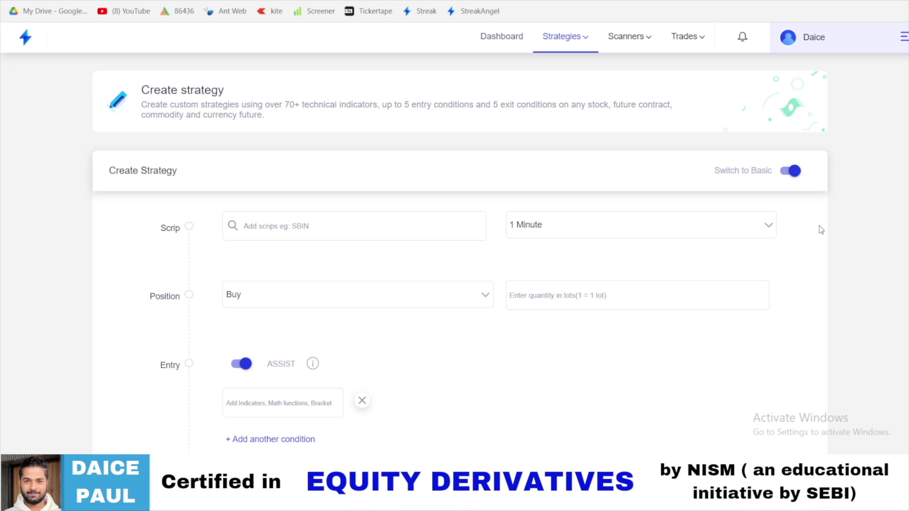
Start a new strategy from the Strategies section list
scroll(309, 269, down, 1)
scroll(284, 227, up, 1)
click(583, 34)
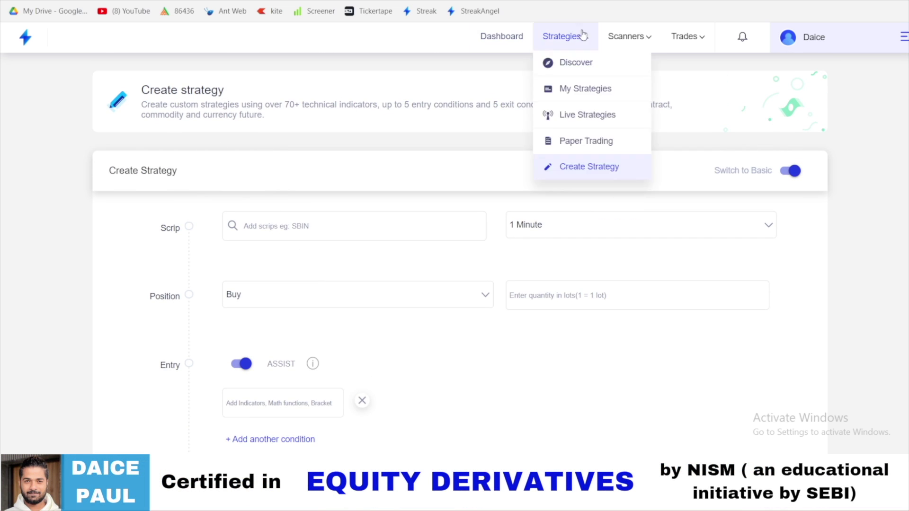
click(575, 167)
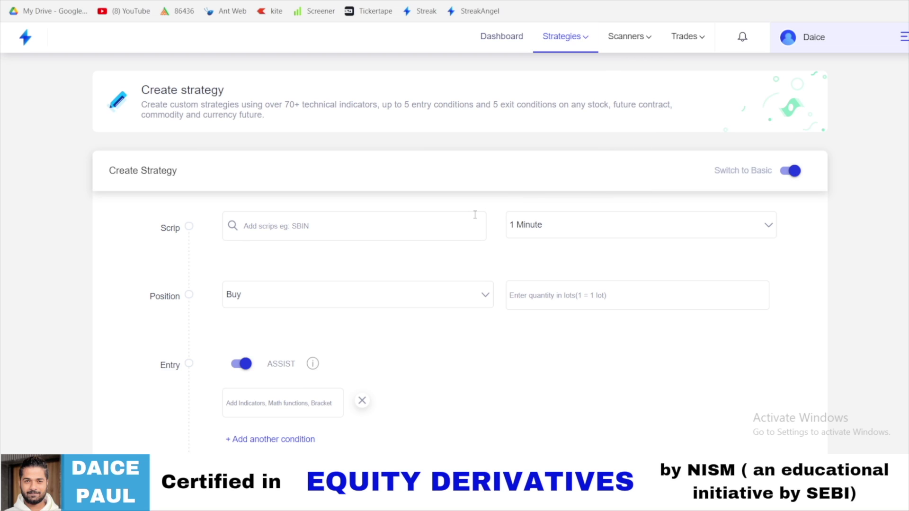
click(609, 39)
Add SBIN NSE as the scrip and remove the extra SBIN21OCTFUT NFO-FUT chip
click(268, 228)
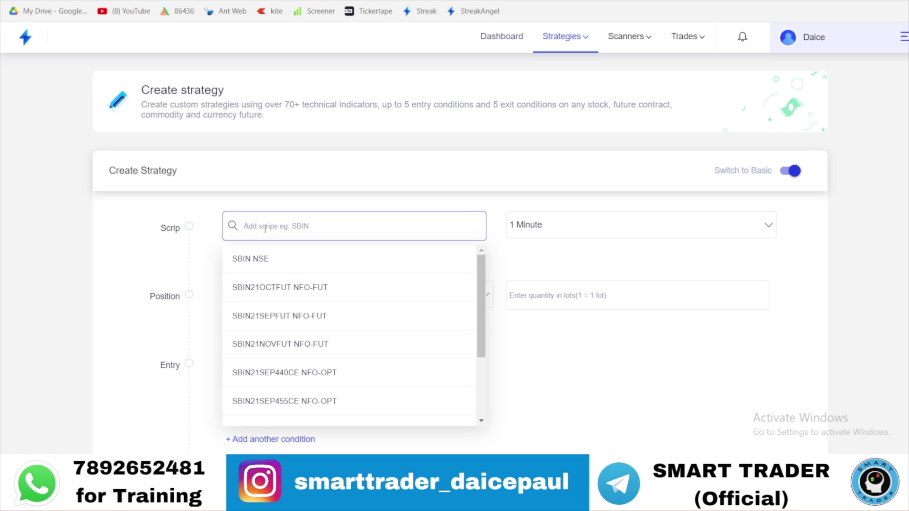
click(253, 261)
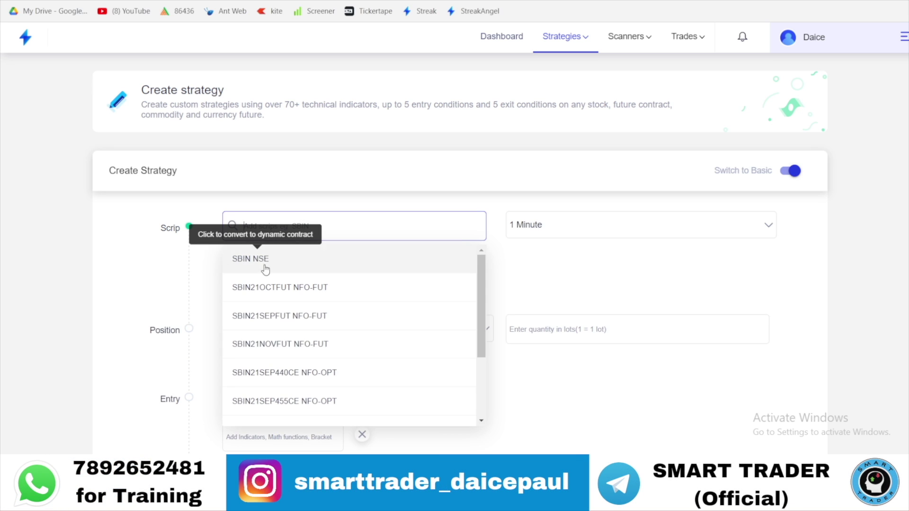
click(282, 293)
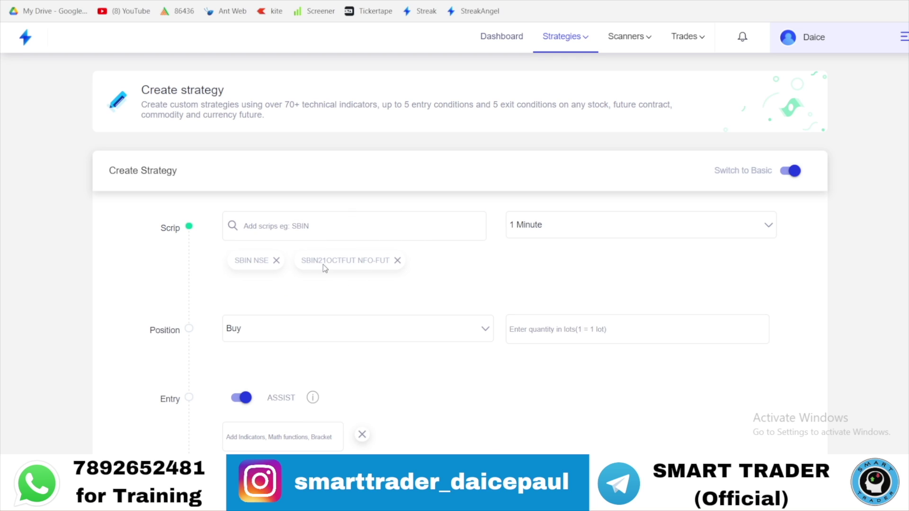
click(315, 229)
scroll(322, 317, down, 5)
scroll(323, 326, down, 2)
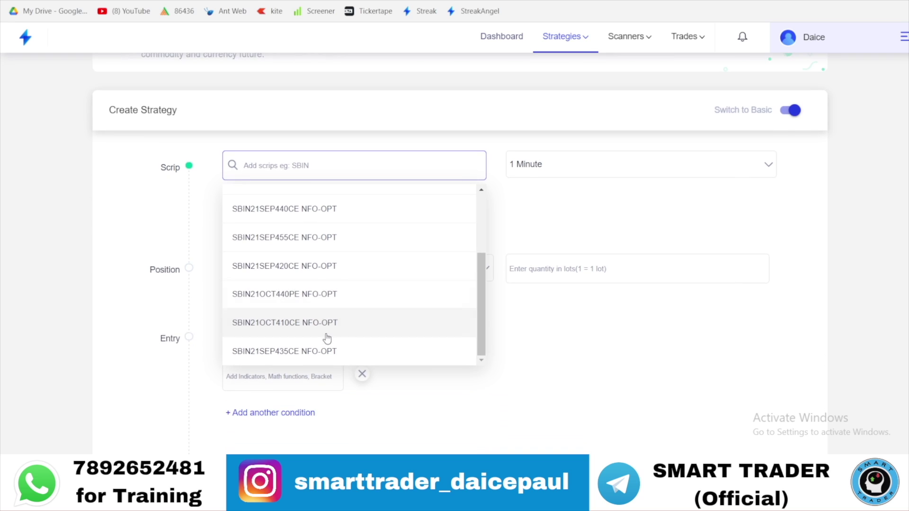
click(406, 194)
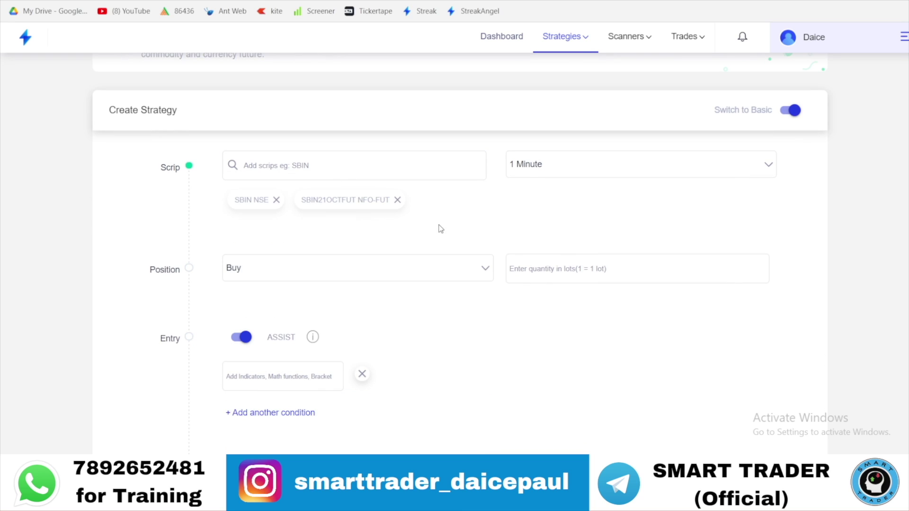
scroll(433, 228, up, 2)
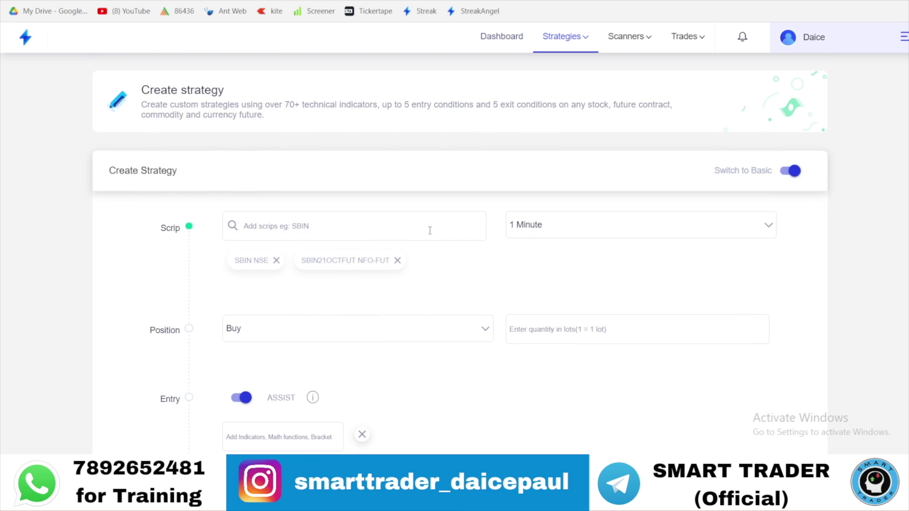
click(398, 261)
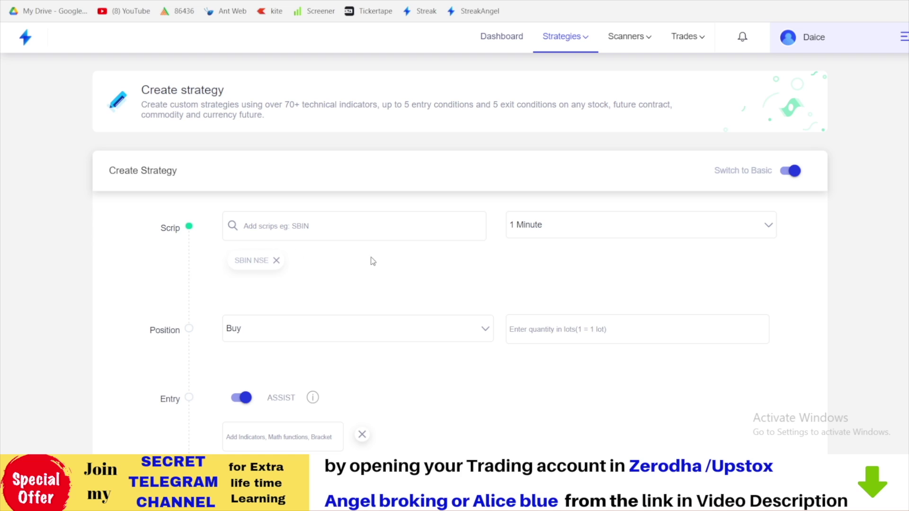
Switch the candle interval from 1 Minute to 30 Minutes, leaving the position on Buy
click(772, 227)
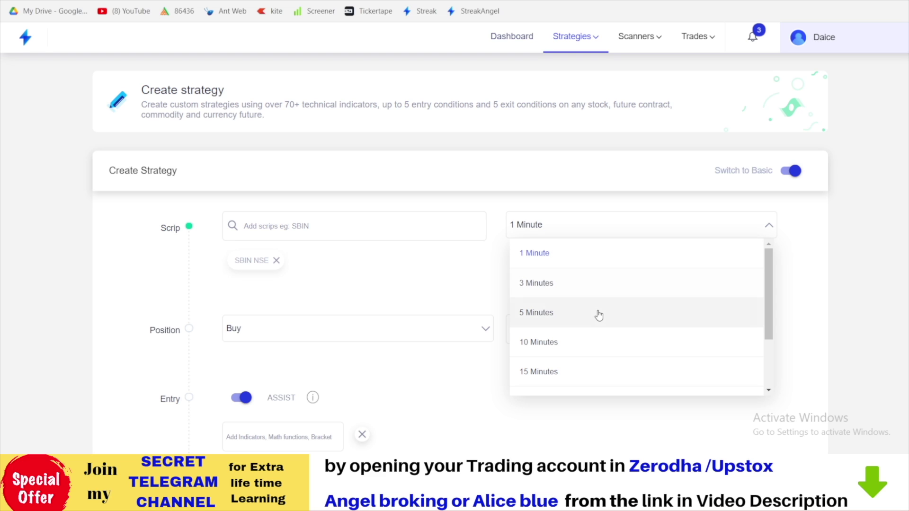
scroll(558, 350, down, 1)
click(560, 341)
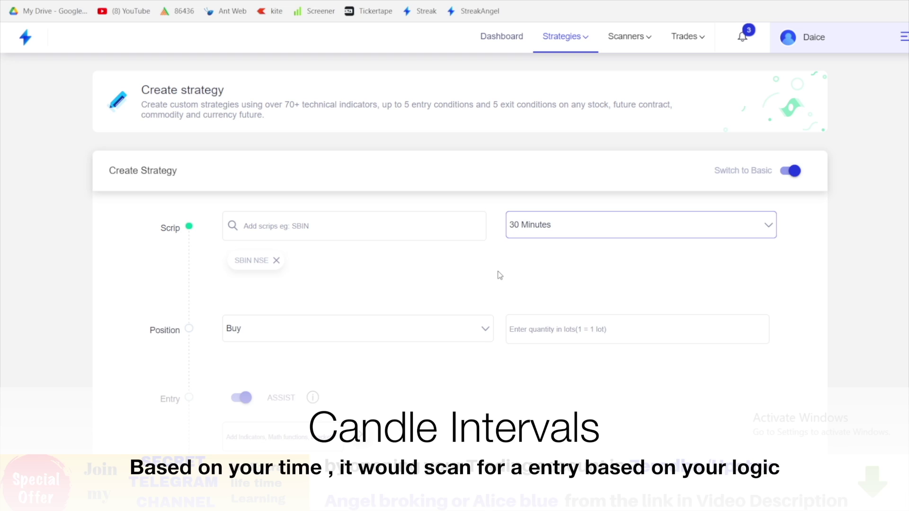
click(584, 235)
scroll(570, 360, down, 2)
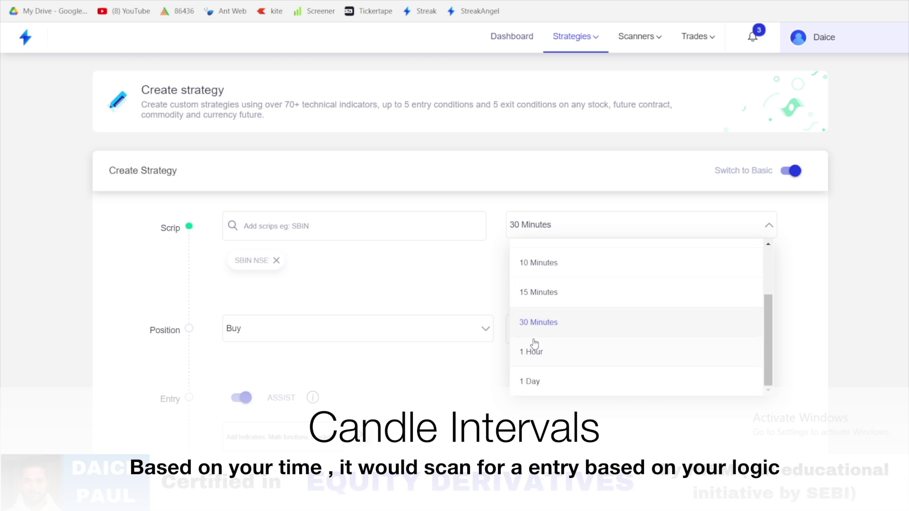
click(523, 321)
scroll(426, 282, down, 3)
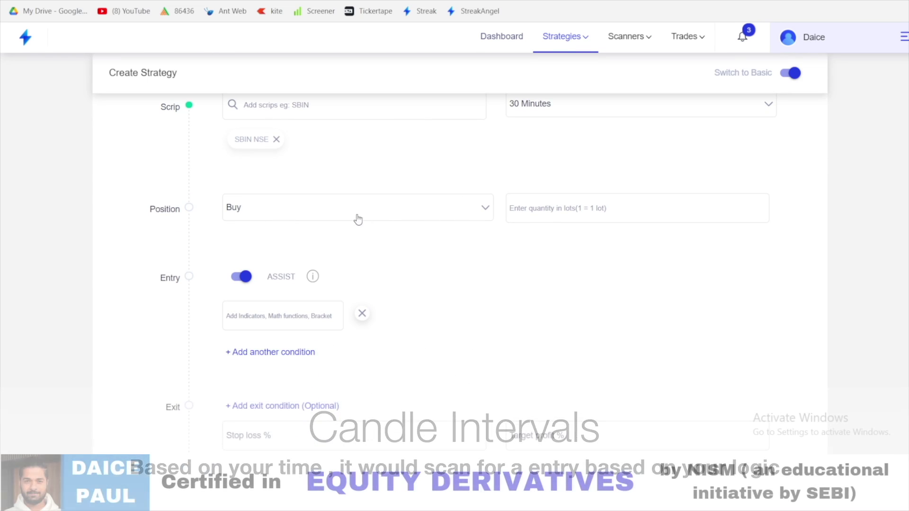
click(486, 208)
click(486, 209)
scroll(574, 275, up, 3)
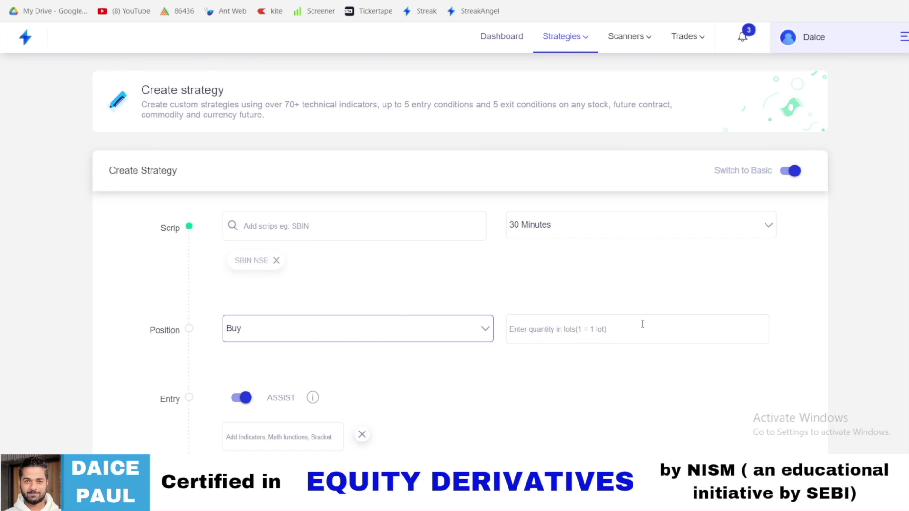
Enter 1 lot as the order quantity next to Position
click(586, 331)
text(1)
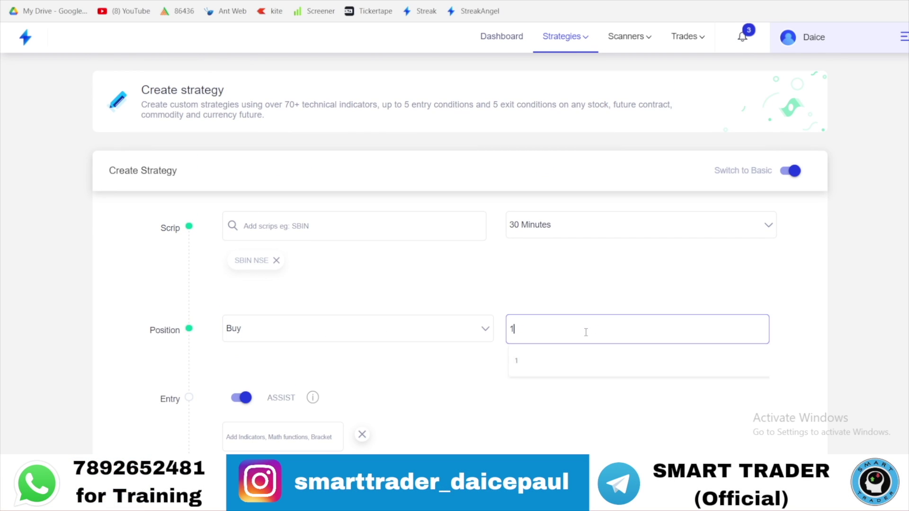
click(549, 379)
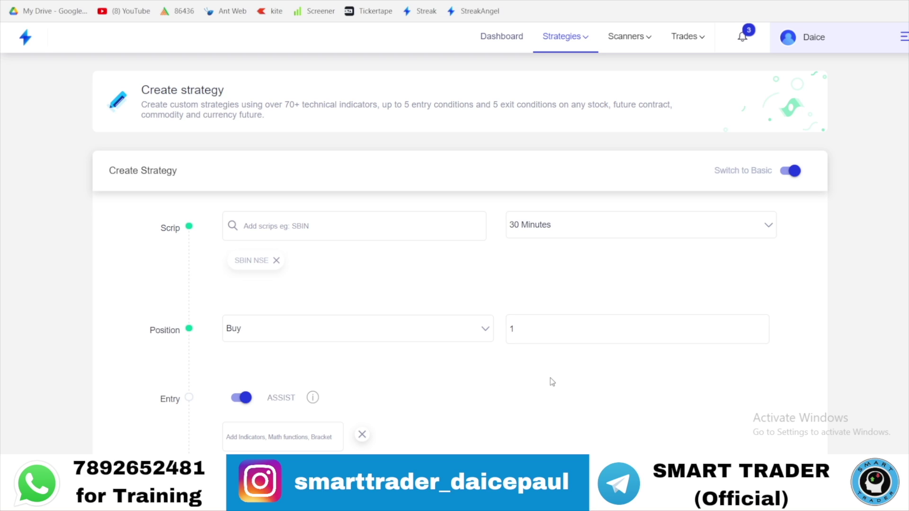
click(541, 335)
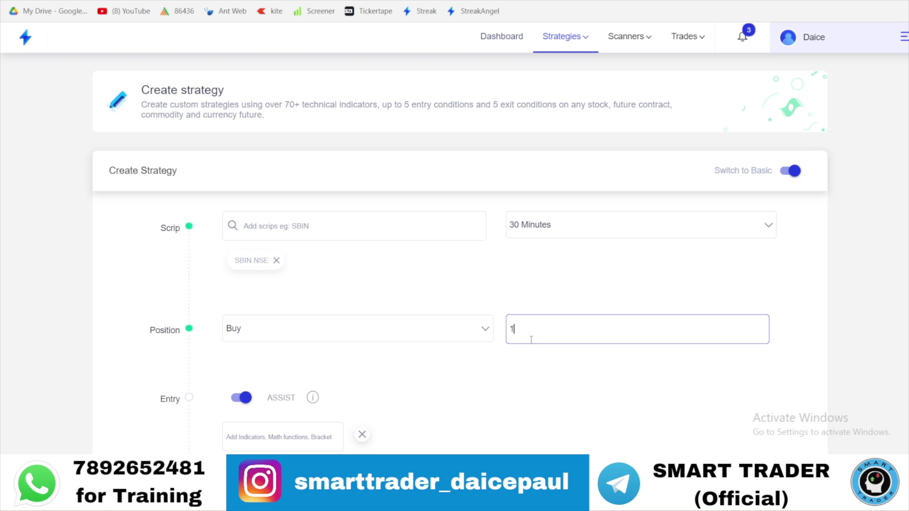
key(BackSpace)
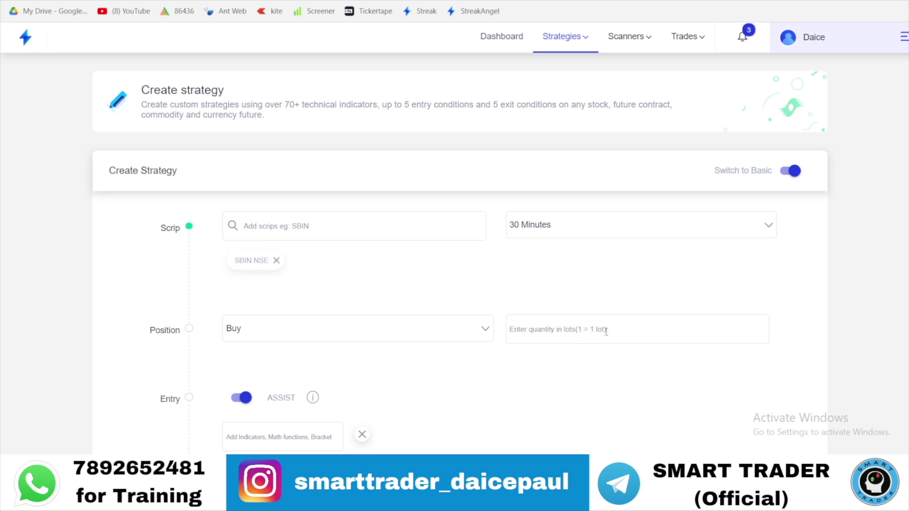
click(547, 333)
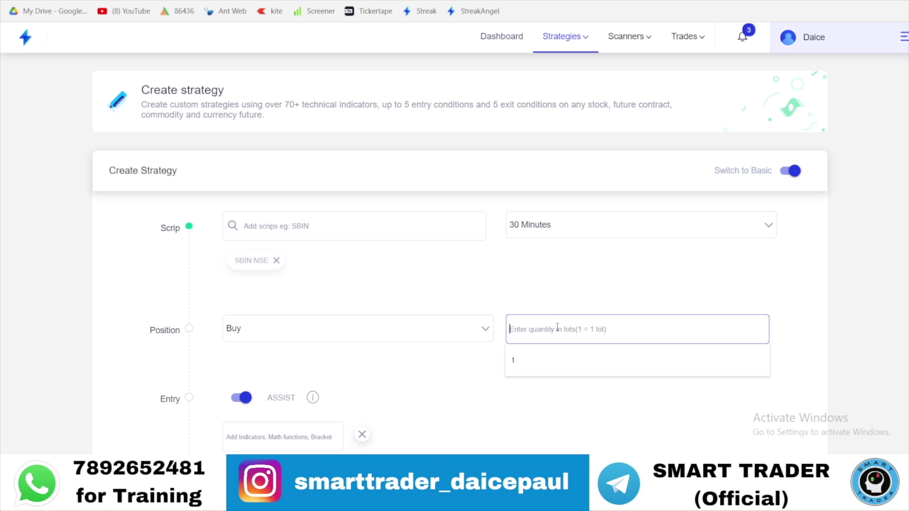
click(572, 352)
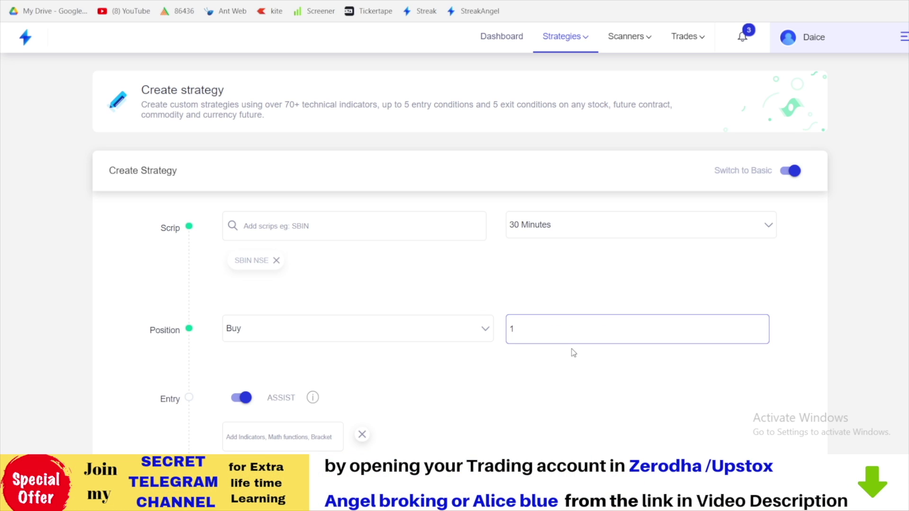
click(543, 351)
scroll(265, 259, down, 4)
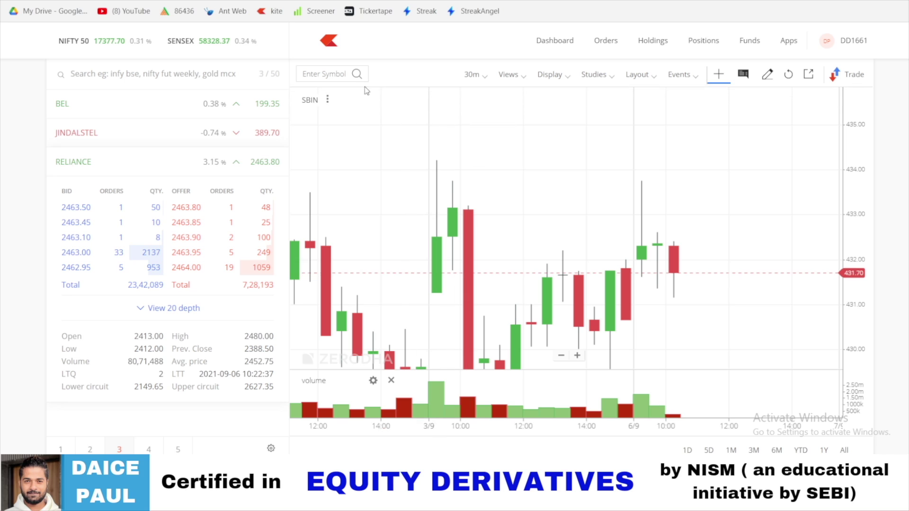
Switch Kite's SBIN chart timeframe to 30-minute candles
scroll(473, 95, up, 3)
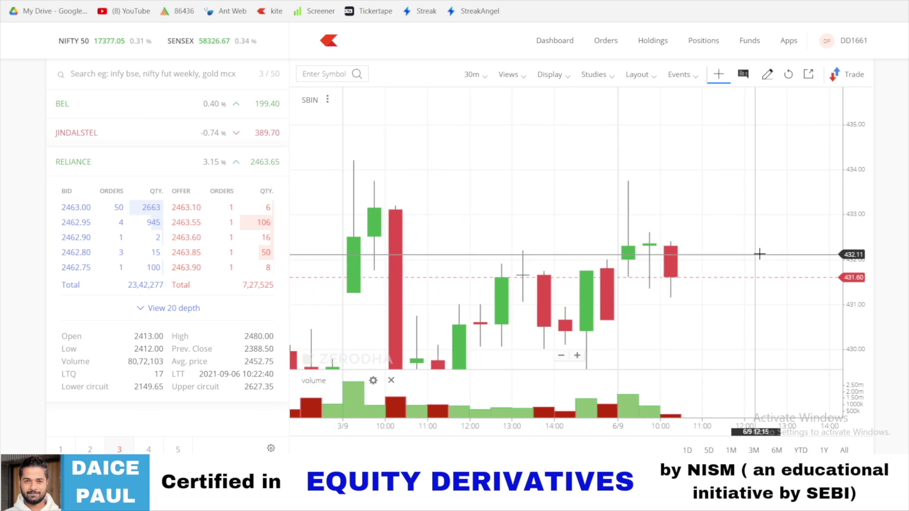
scroll(686, 213, up, 2)
scroll(639, 184, down, 3)
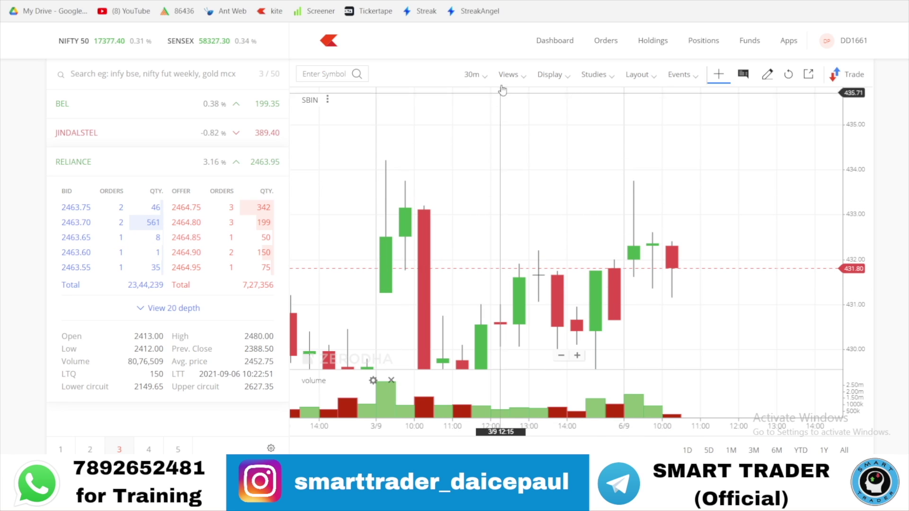
click(473, 74)
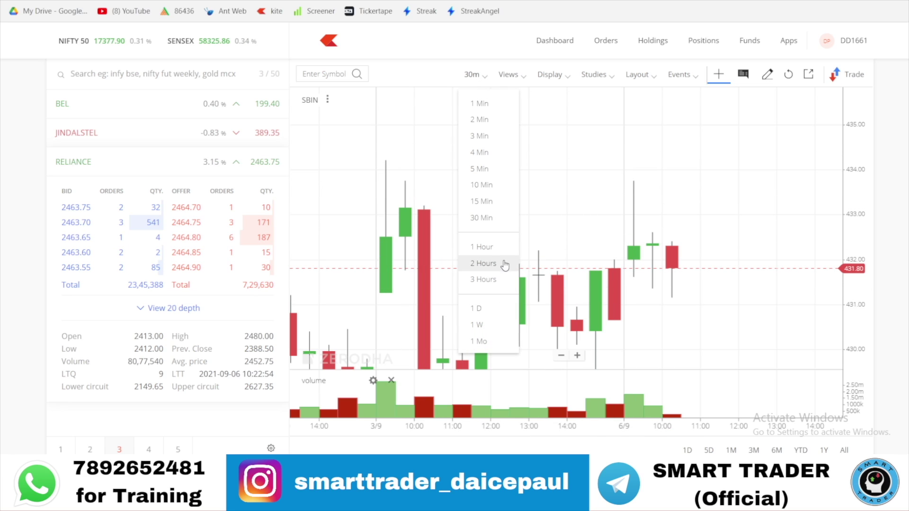
click(511, 219)
scroll(490, 240, down, 3)
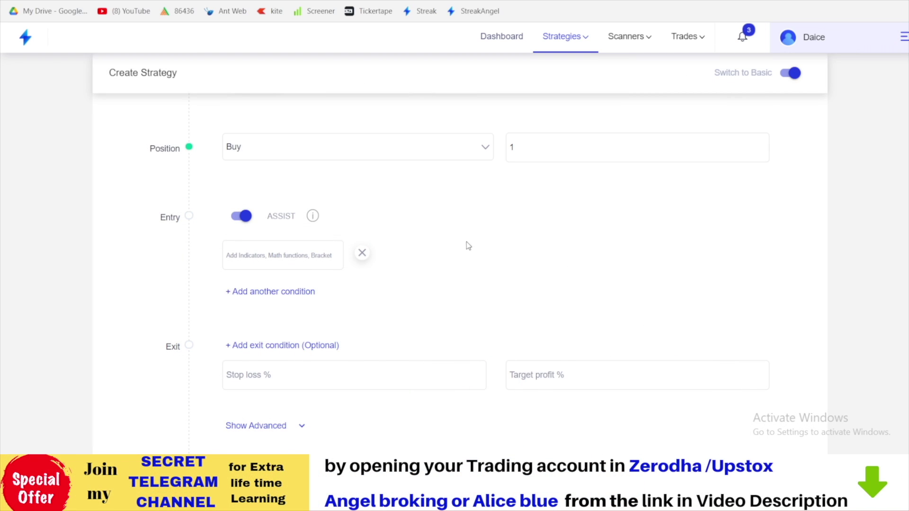
Start the entry condition as Close(0) crosses above, replacing 'higher than'
click(284, 253)
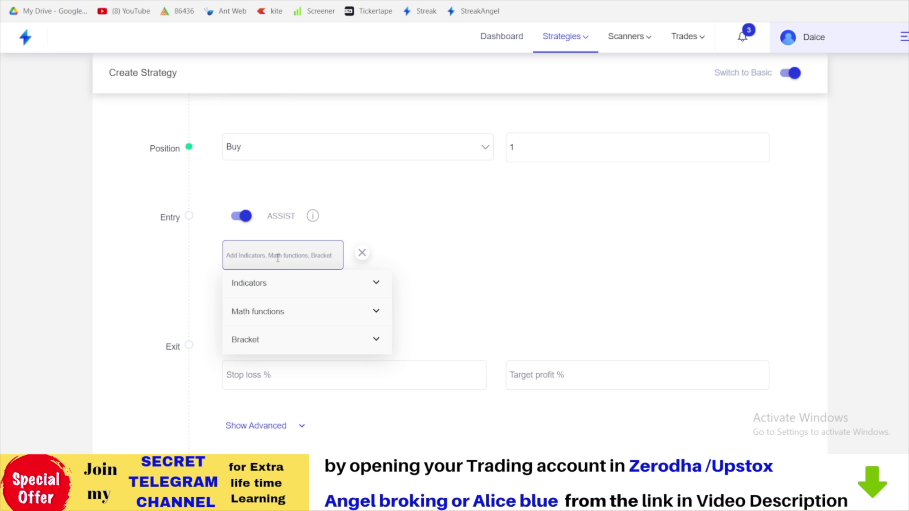
text(close)
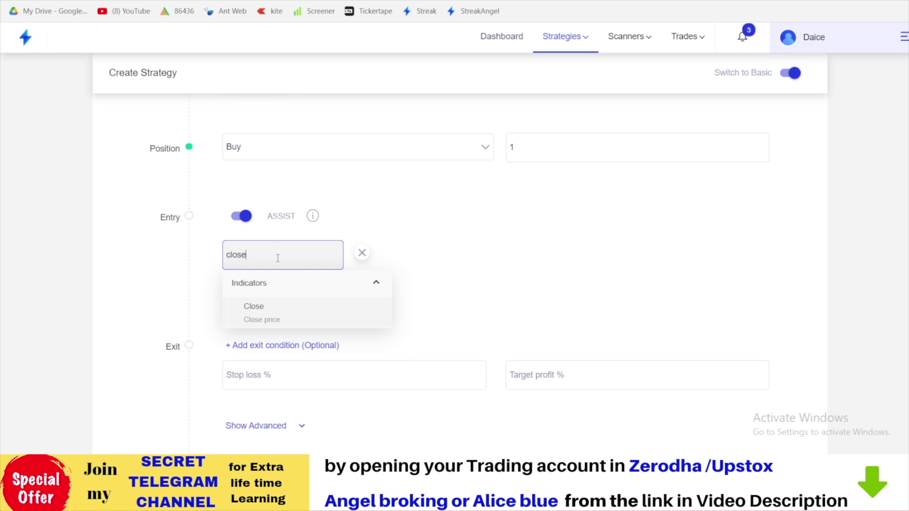
click(289, 309)
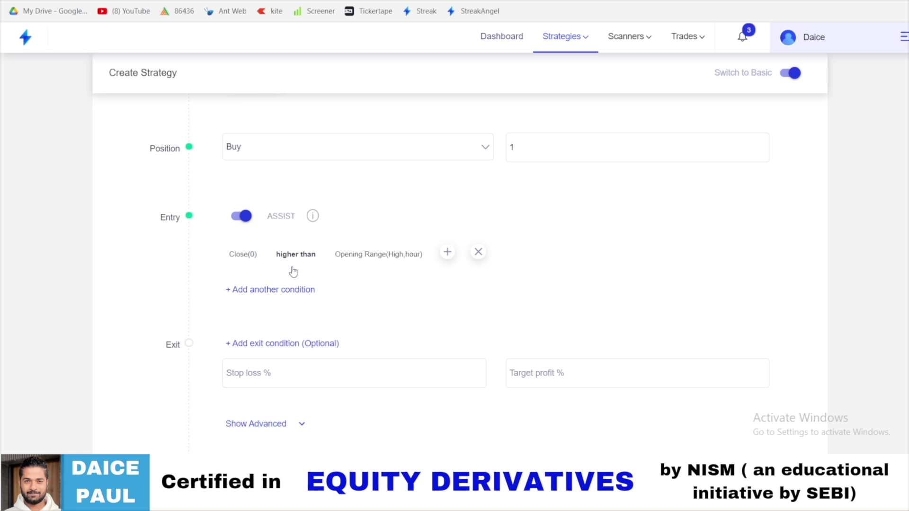
mouse_move(296, 254)
click(319, 244)
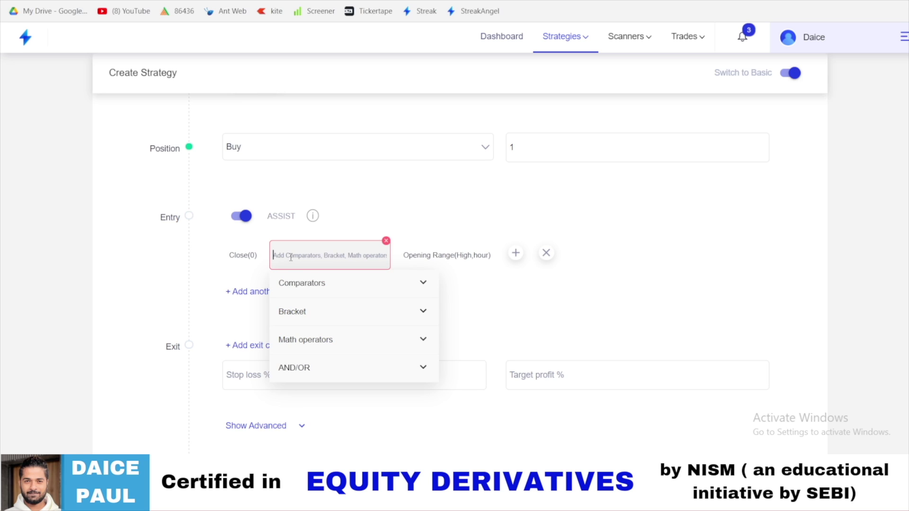
text(cross)
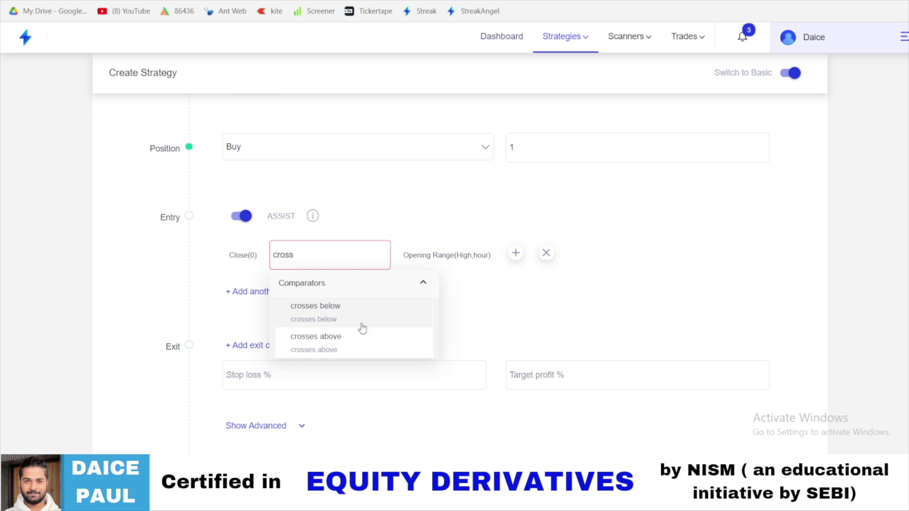
click(339, 349)
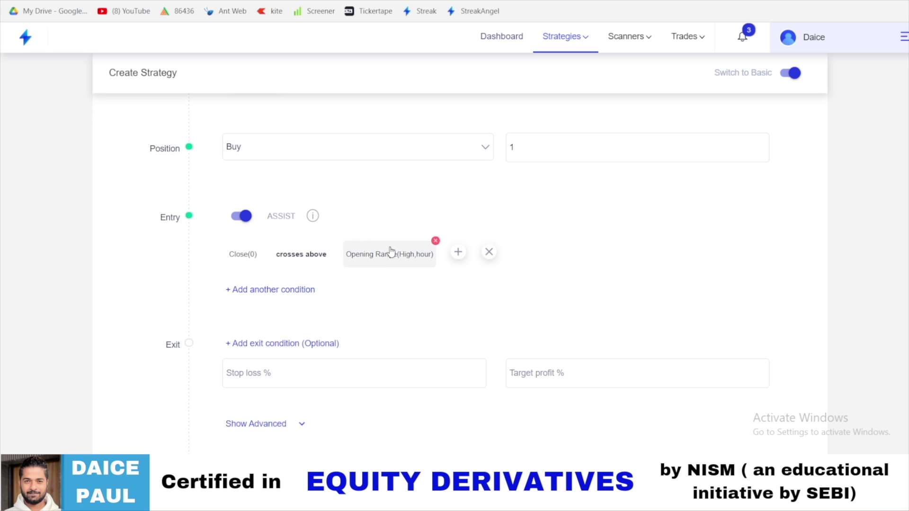
Replace Opening Range with Previous N on High, 30min candle, giving Prev N(High,-1,30min)
mouse_move(421, 263)
click(434, 240)
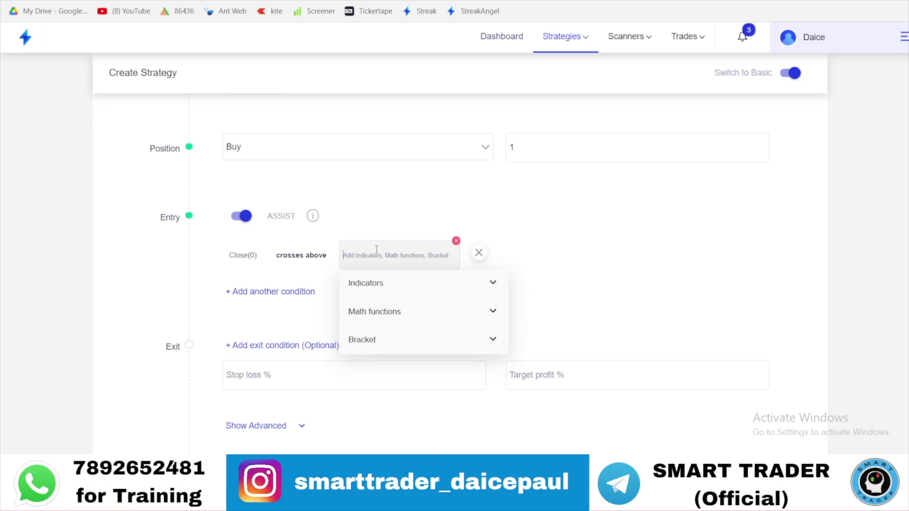
text(previ)
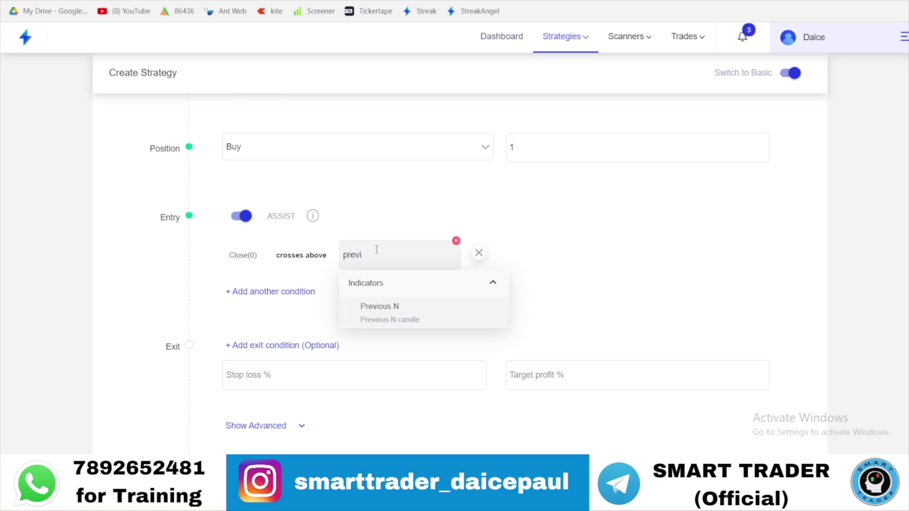
click(415, 317)
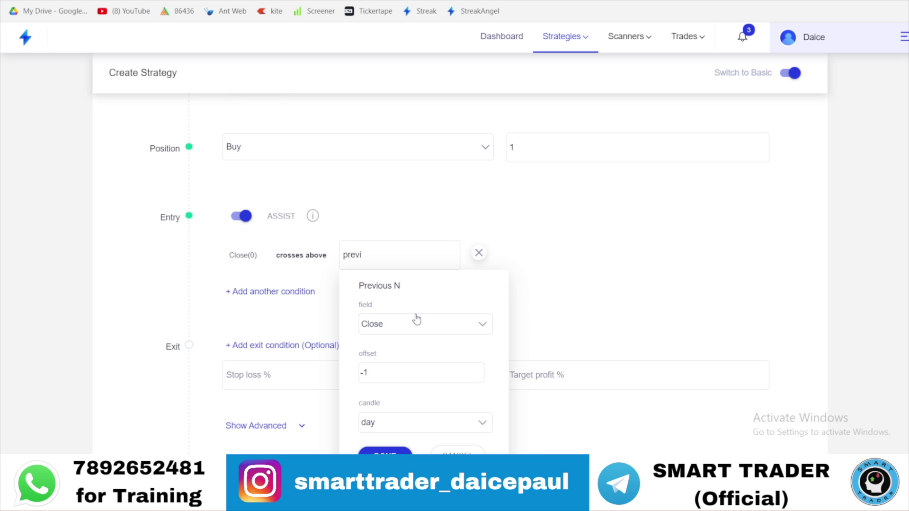
click(483, 324)
click(388, 383)
scroll(399, 228, down, 3)
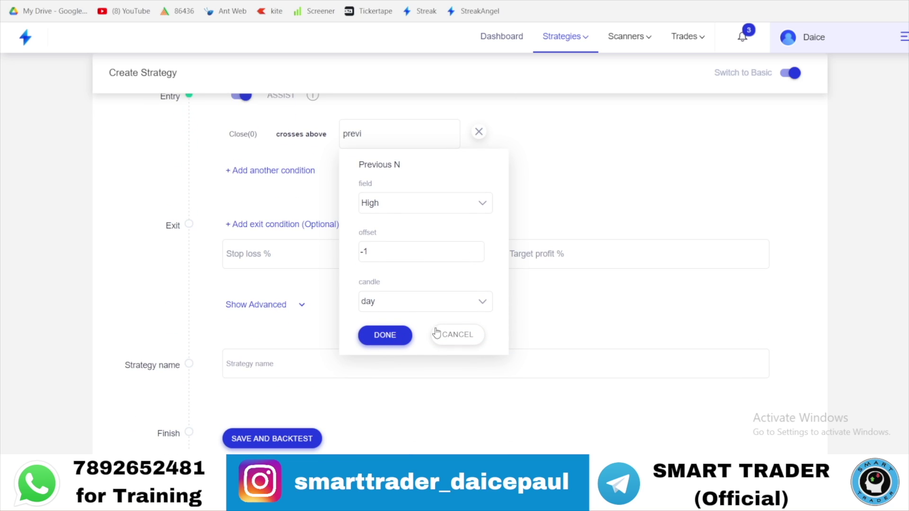
click(482, 303)
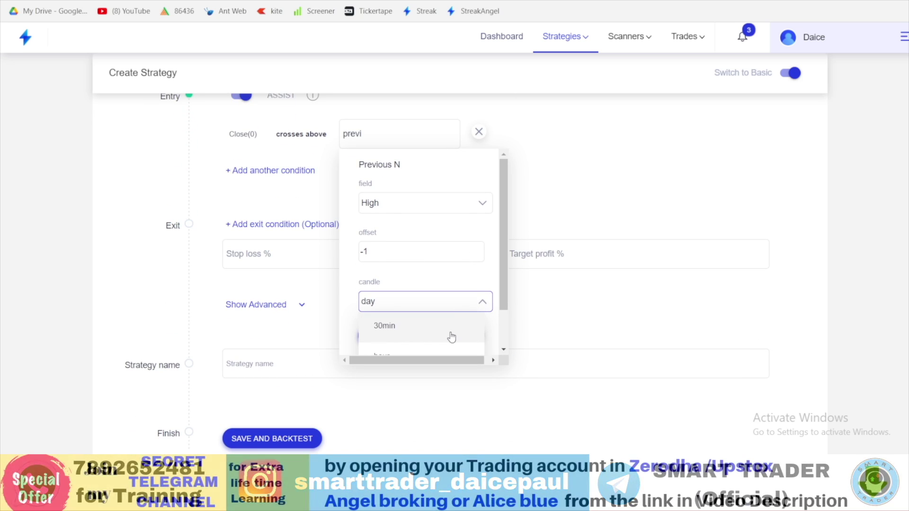
scroll(450, 337, down, 1)
click(422, 284)
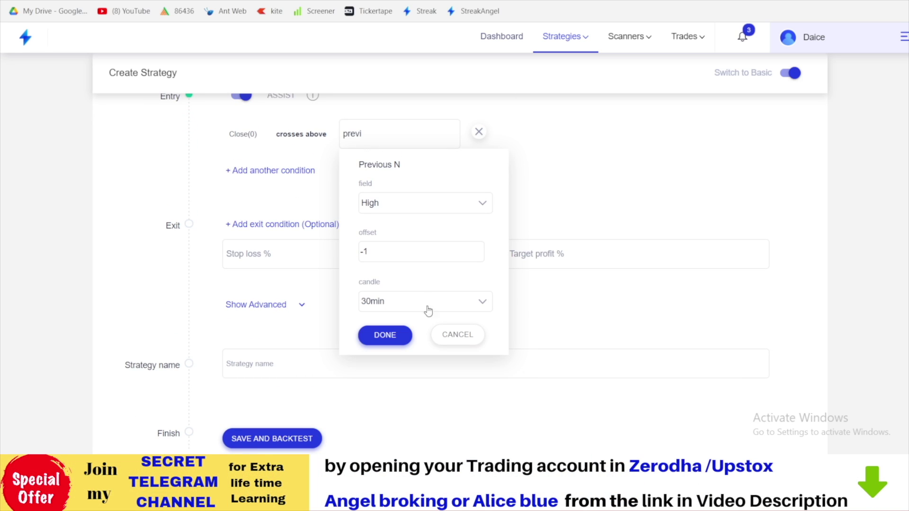
click(399, 335)
scroll(421, 284, up, 3)
scroll(376, 313, up, 1)
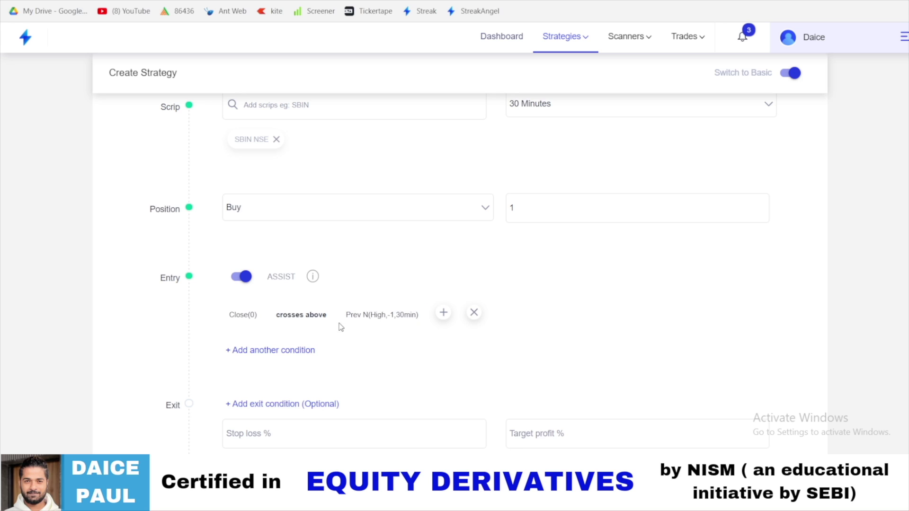
scroll(431, 307, down, 1)
click(284, 299)
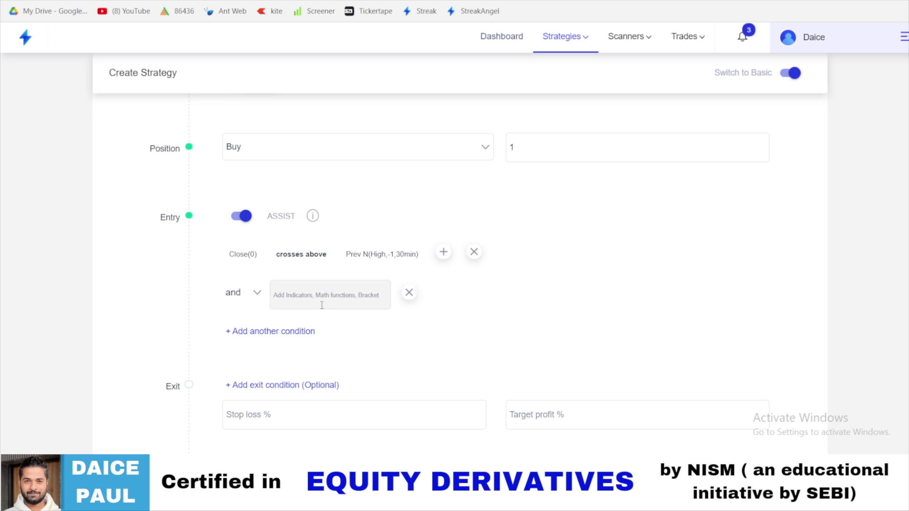
click(267, 333)
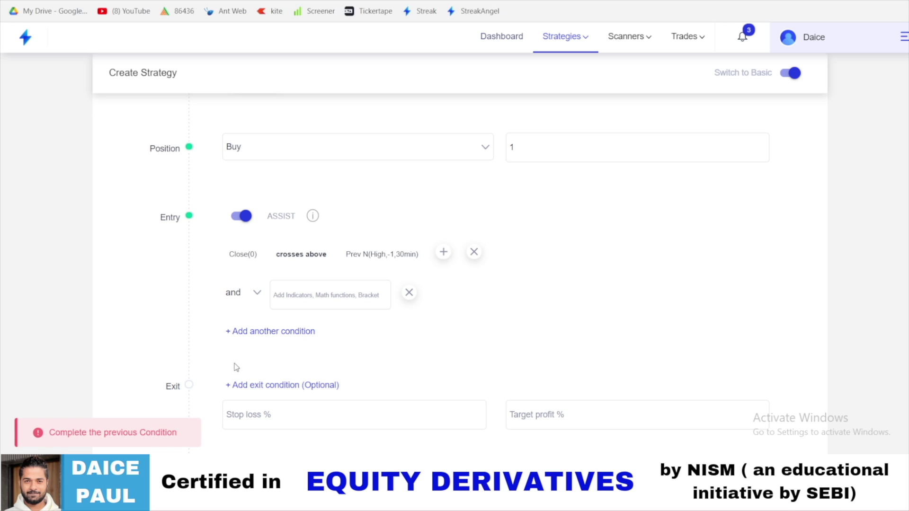
click(357, 292)
click(211, 327)
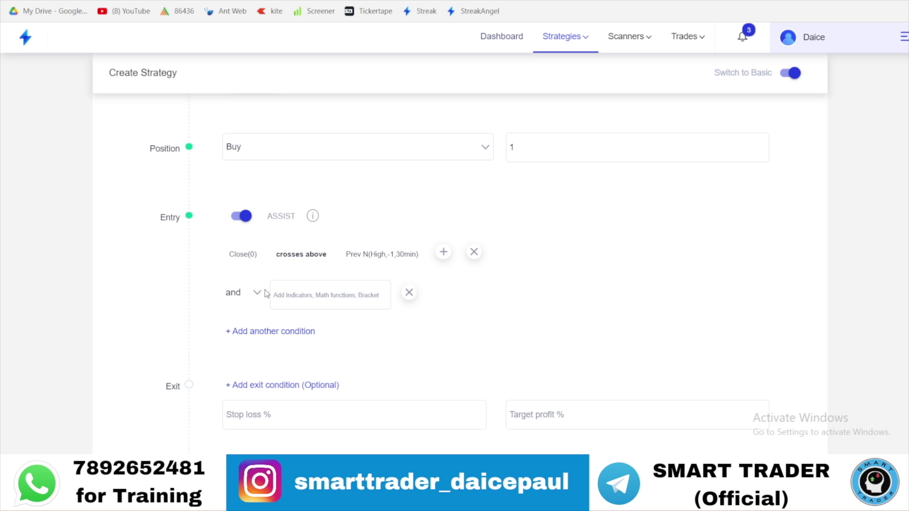
click(296, 297)
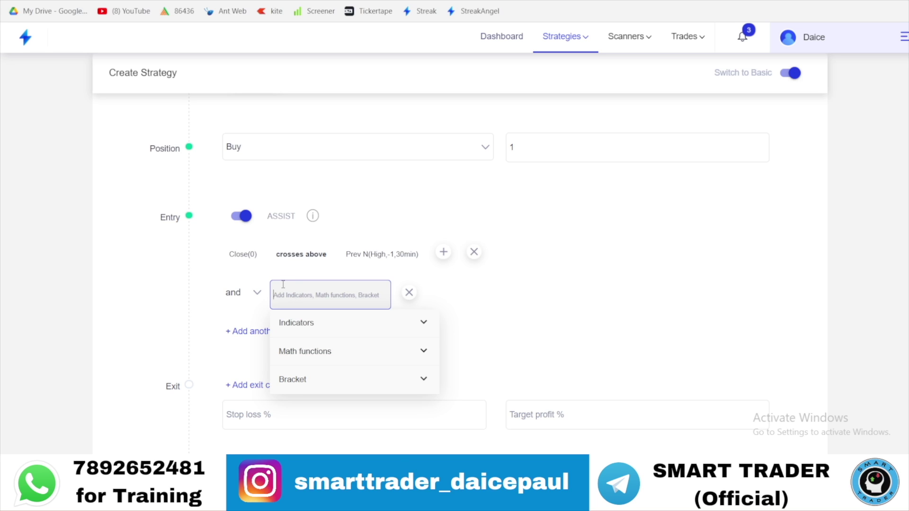
text(mult)
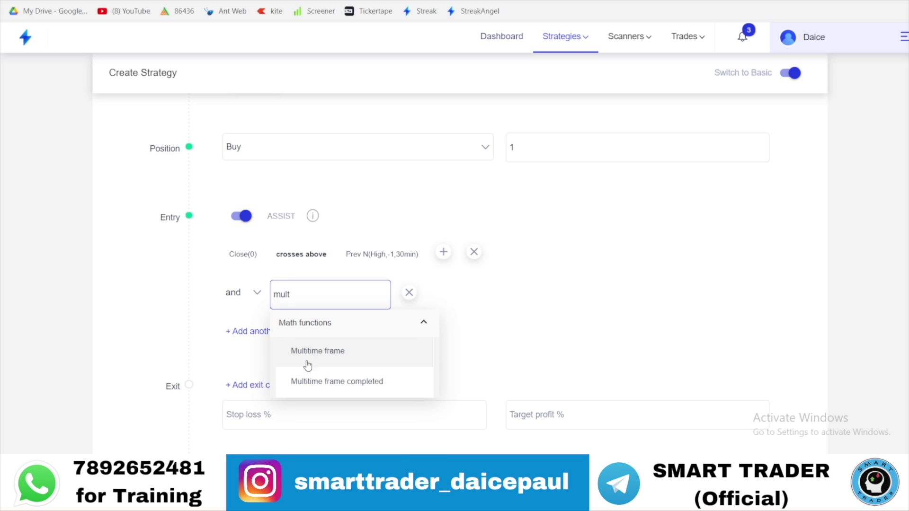
click(344, 359)
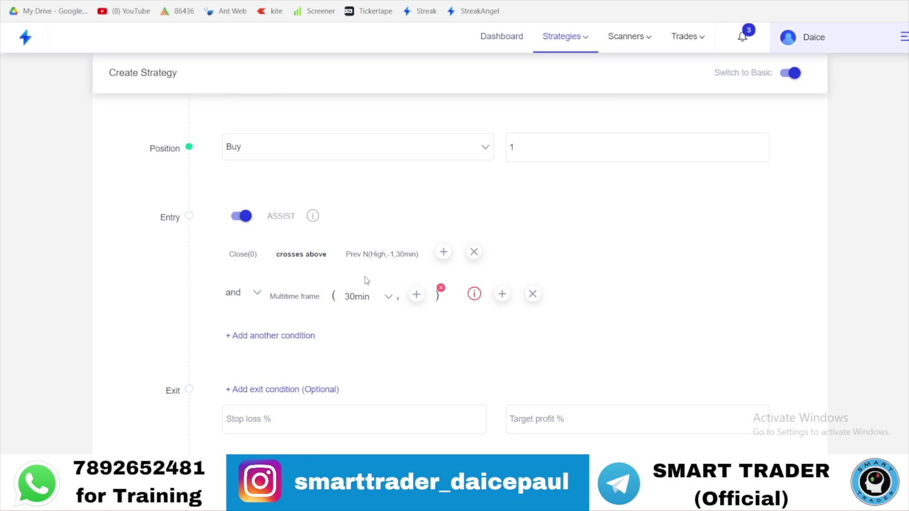
click(391, 298)
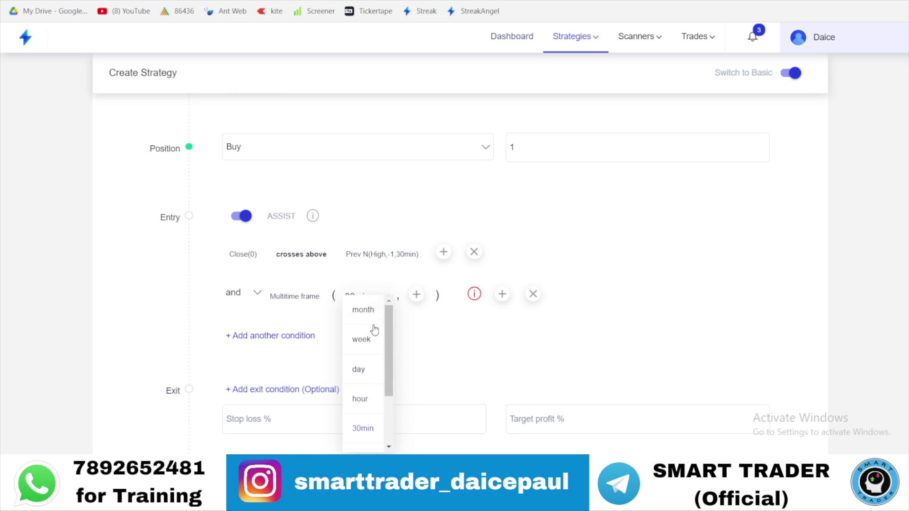
click(364, 372)
click(416, 296)
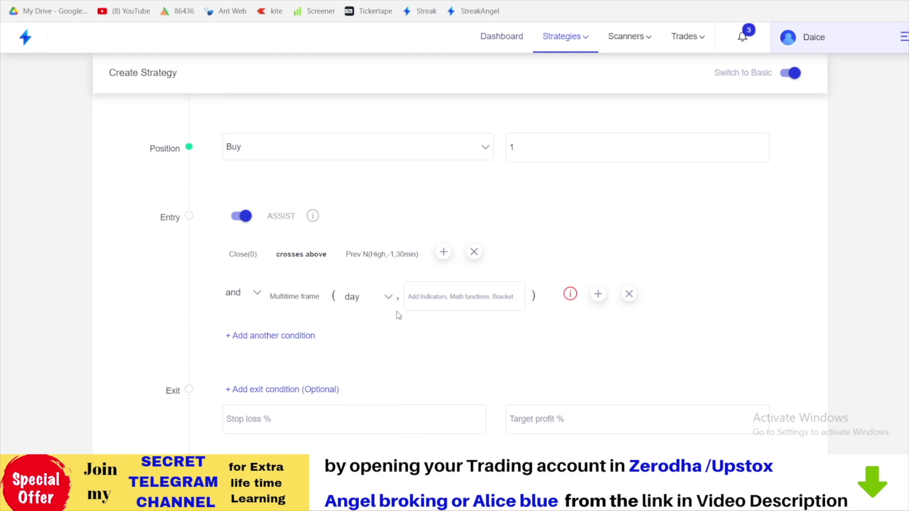
text(rs)
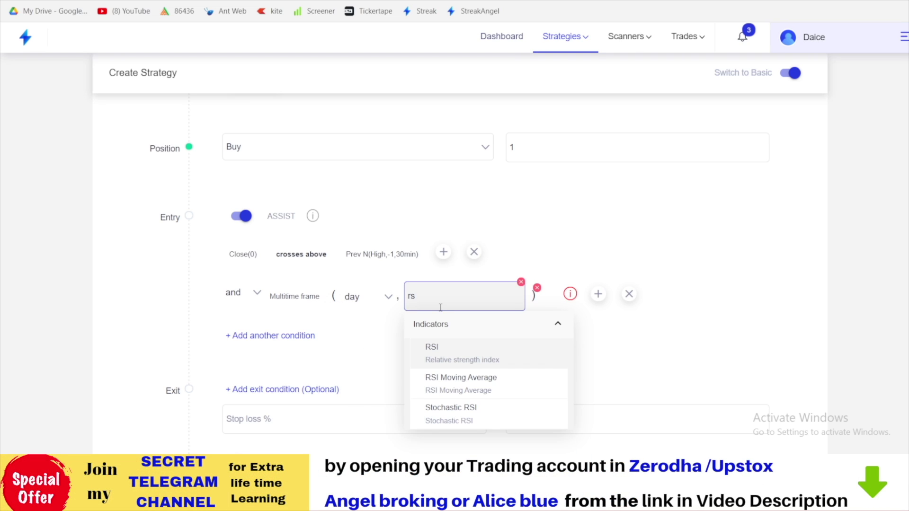
click(631, 296)
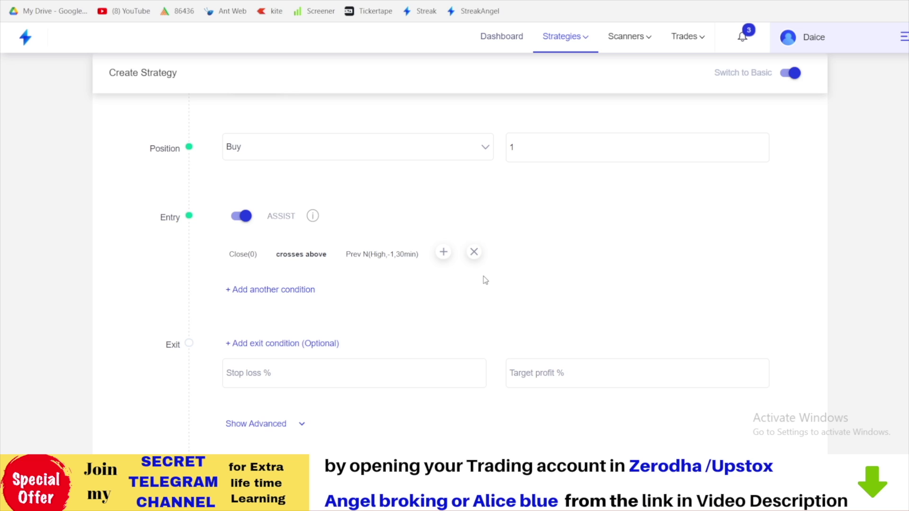
Enter 1% as the target profit and 1% as the stop loss
scroll(376, 374, up, 1)
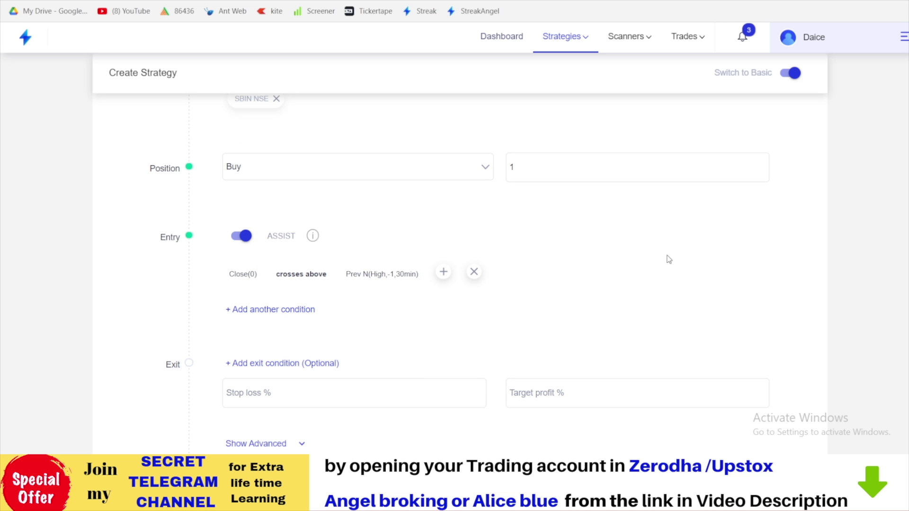
scroll(669, 236, up, 3)
scroll(599, 216, down, 2)
scroll(521, 237, up, 1)
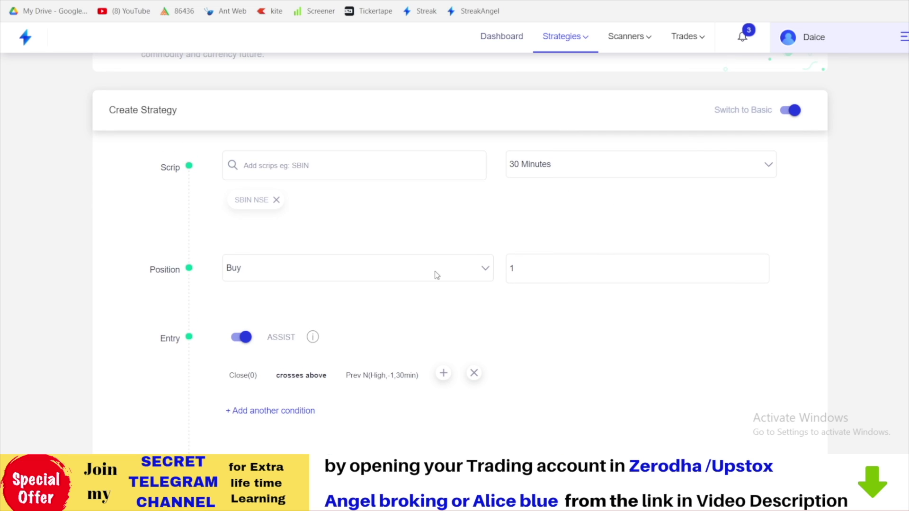
scroll(437, 275, down, 3)
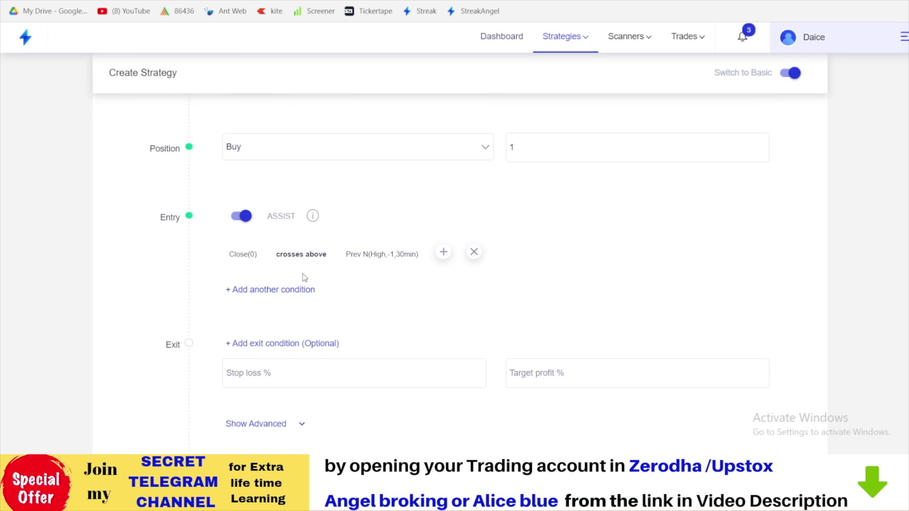
scroll(481, 230, up, 4)
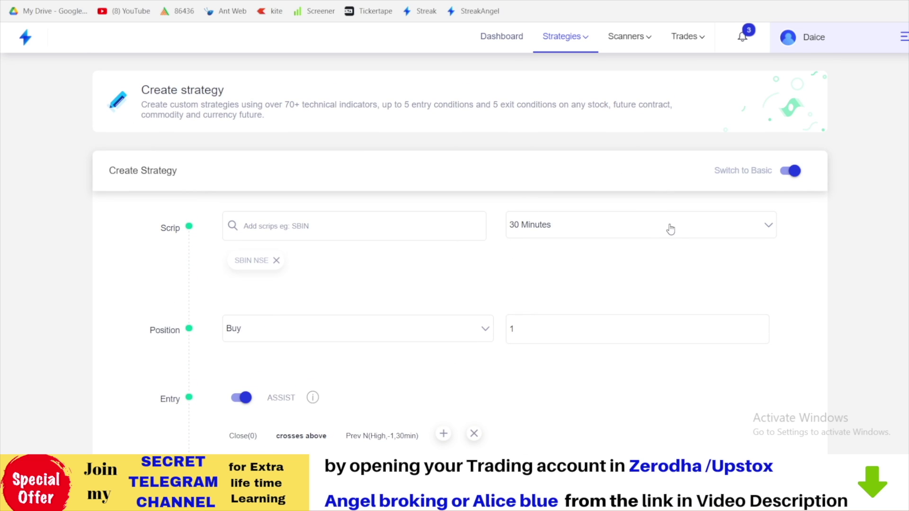
scroll(669, 226, down, 4)
click(297, 313)
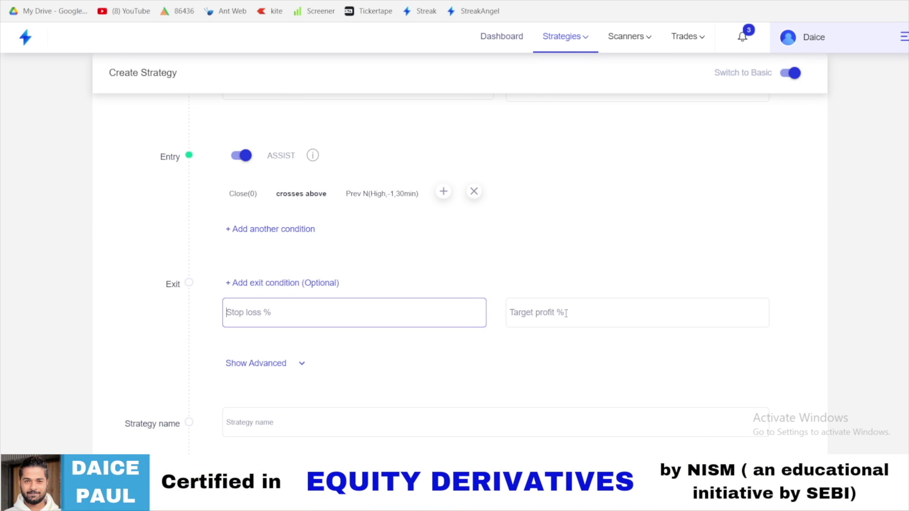
click(592, 307)
text(1)
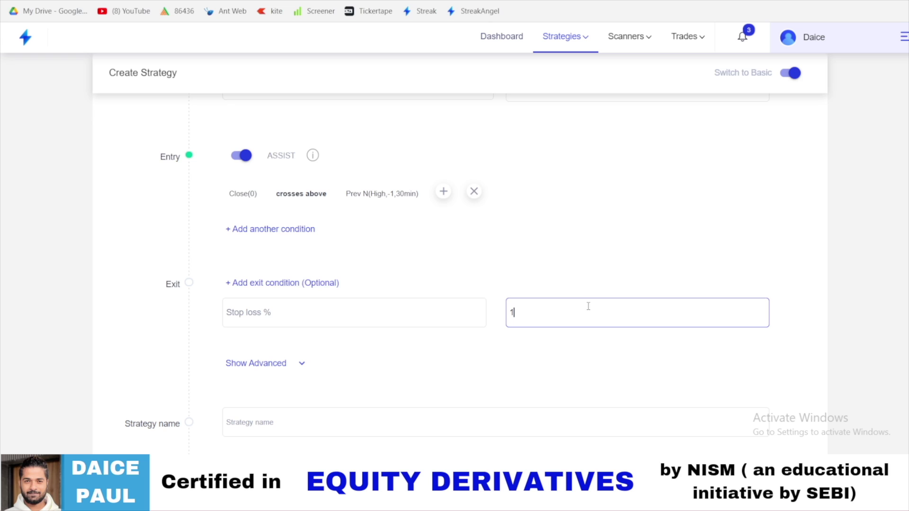
click(245, 314)
text(1)
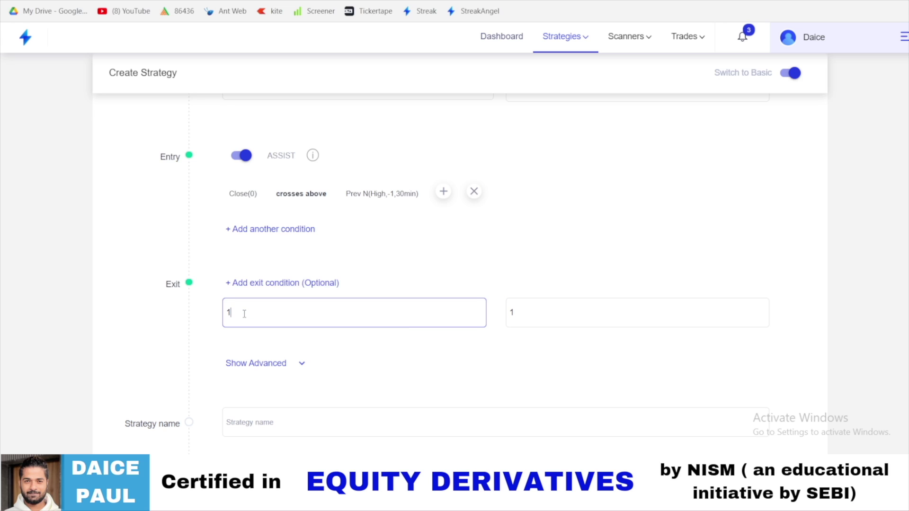
click(502, 256)
scroll(495, 360, down, 2)
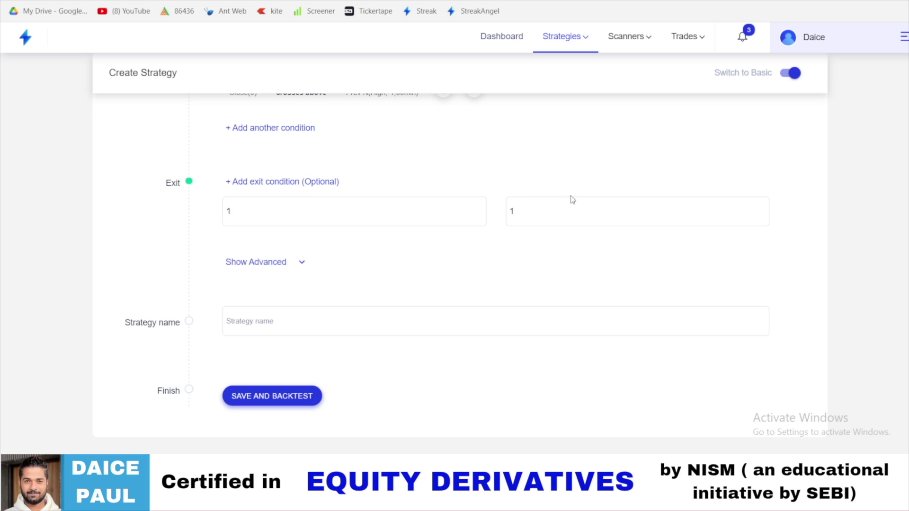
In the advanced settings, set the backtest stop time to 12:01 PM
click(302, 264)
scroll(315, 284, down, 3)
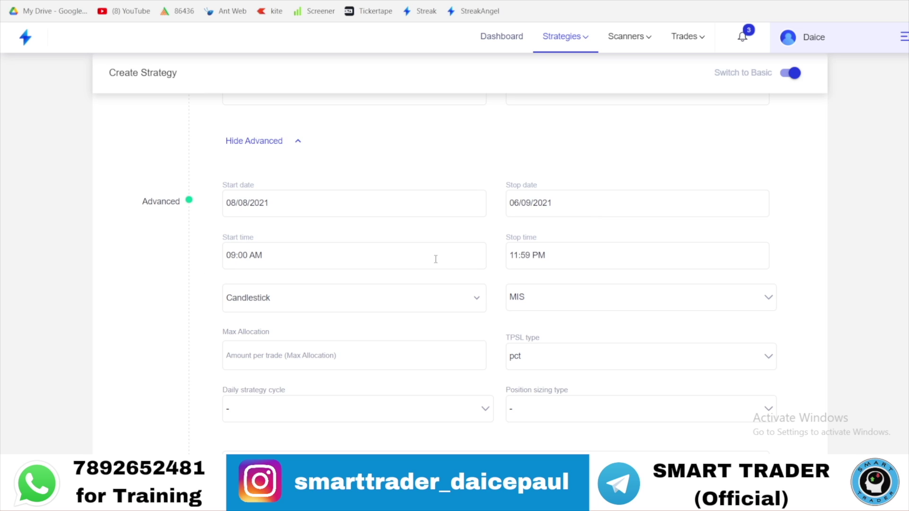
click(570, 259)
click(460, 198)
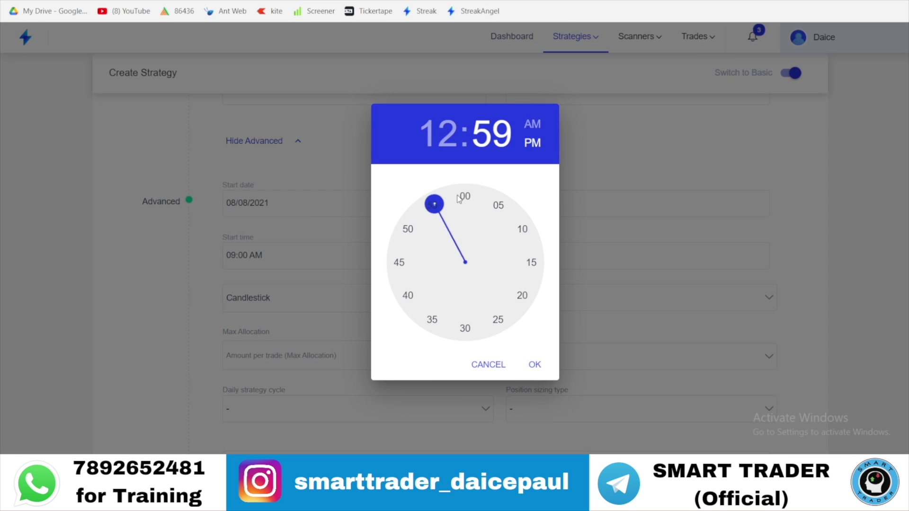
click(471, 199)
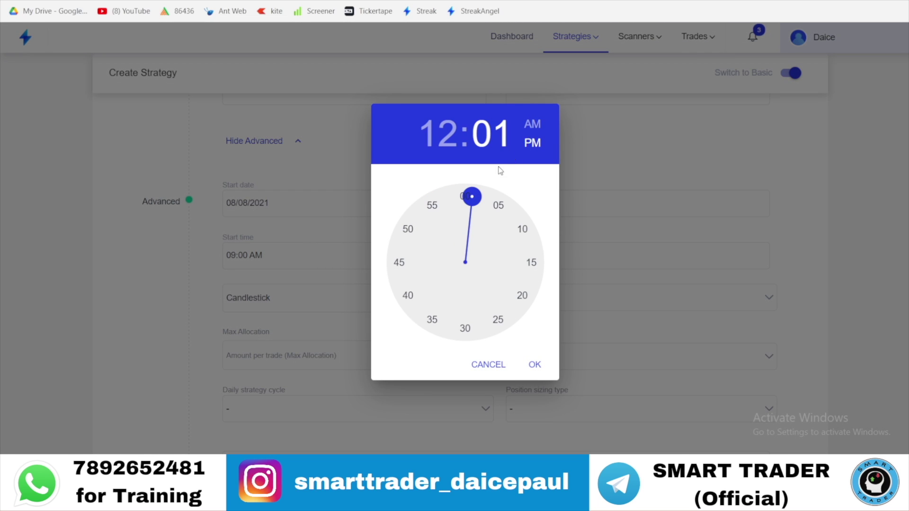
click(535, 364)
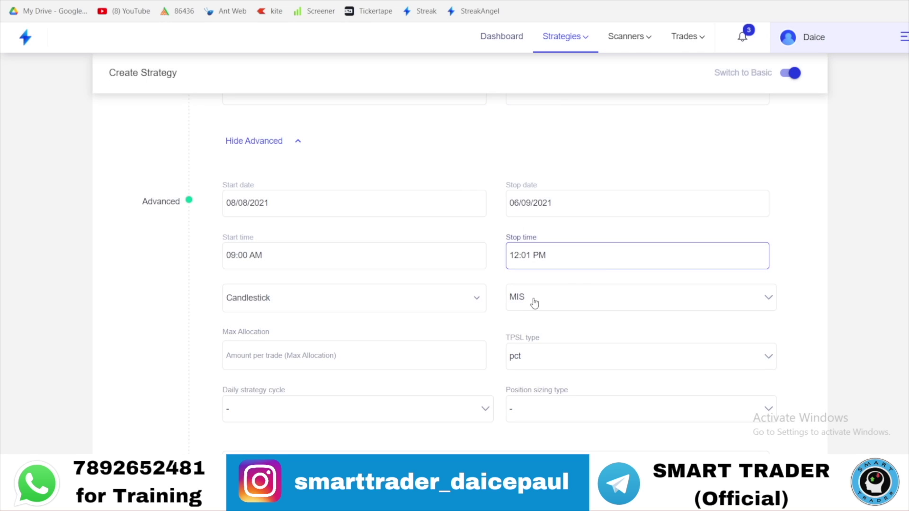
scroll(575, 260, down, 3)
scroll(560, 225, up, 3)
scroll(560, 226, down, 3)
Keep Candlestick as the chart type and set the product type to CNC/NRML
click(450, 167)
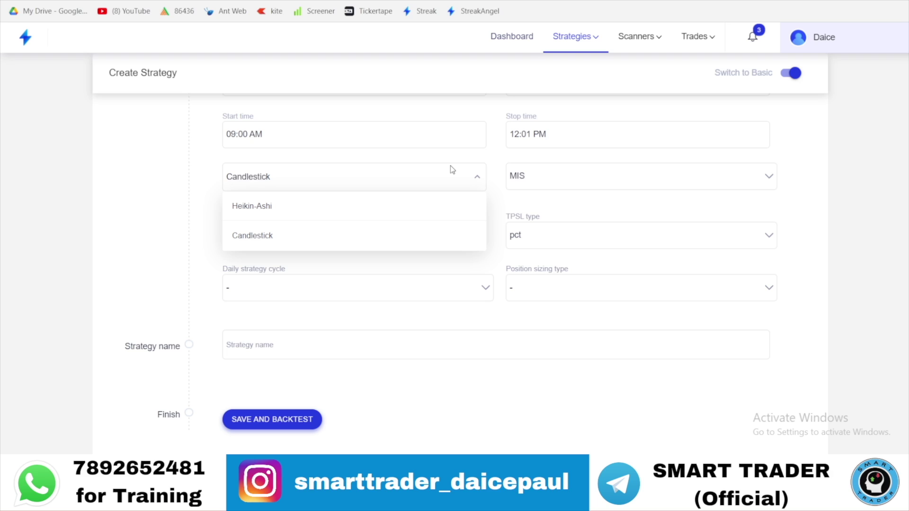
click(450, 167)
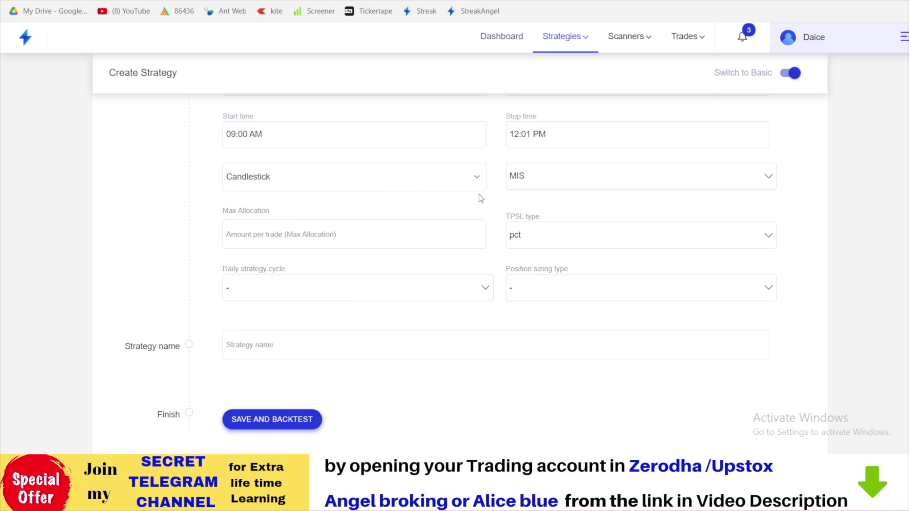
click(635, 178)
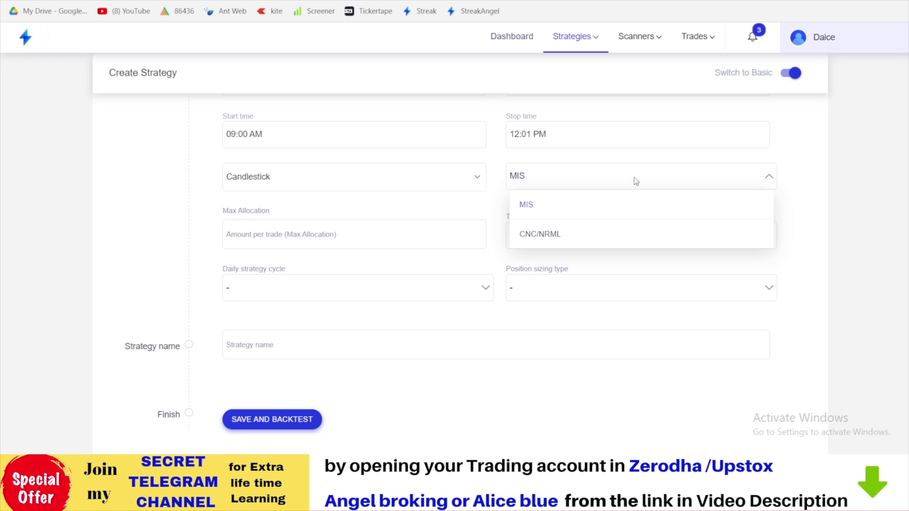
click(544, 231)
click(562, 187)
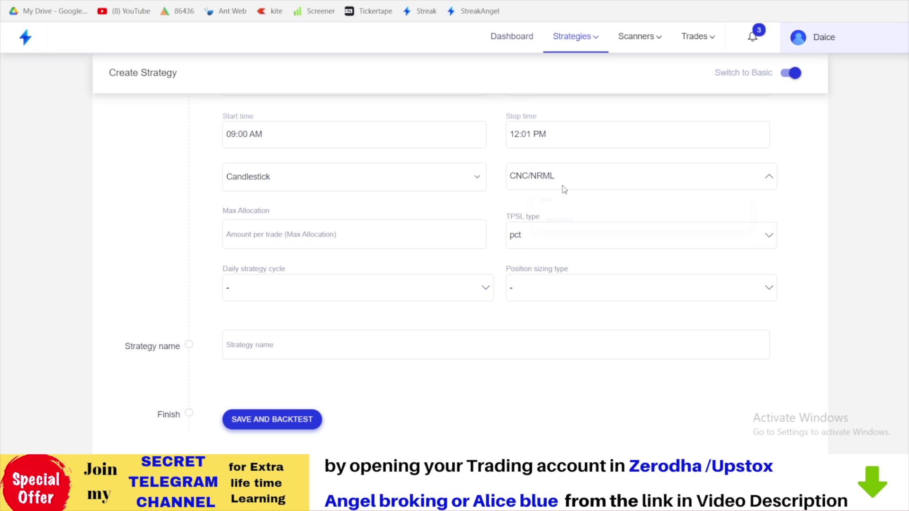
click(544, 235)
scroll(487, 205, down, 1)
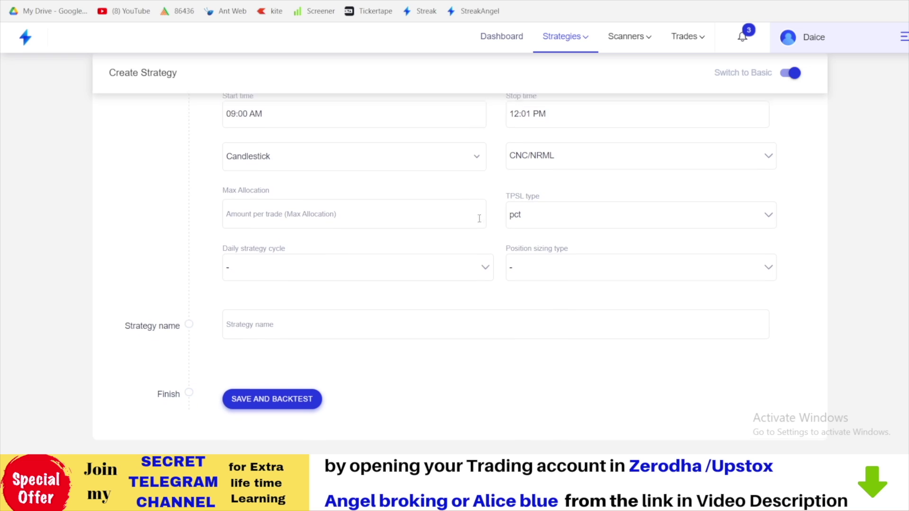
Set the maximum allocation per trade to 100000
click(239, 210)
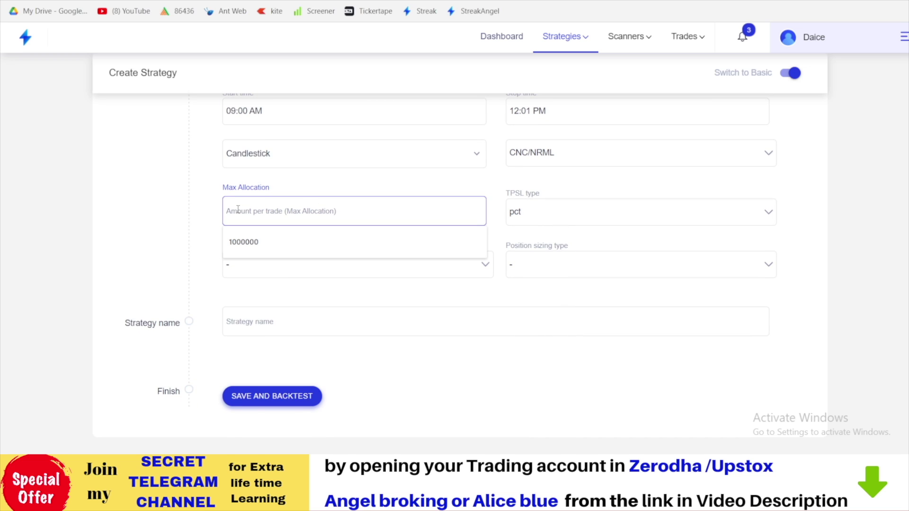
click(250, 242)
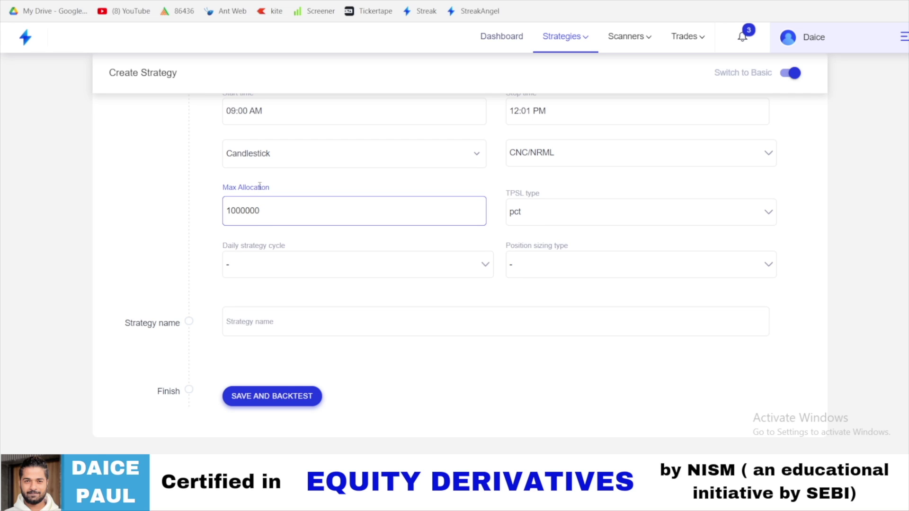
key(BackSpace)
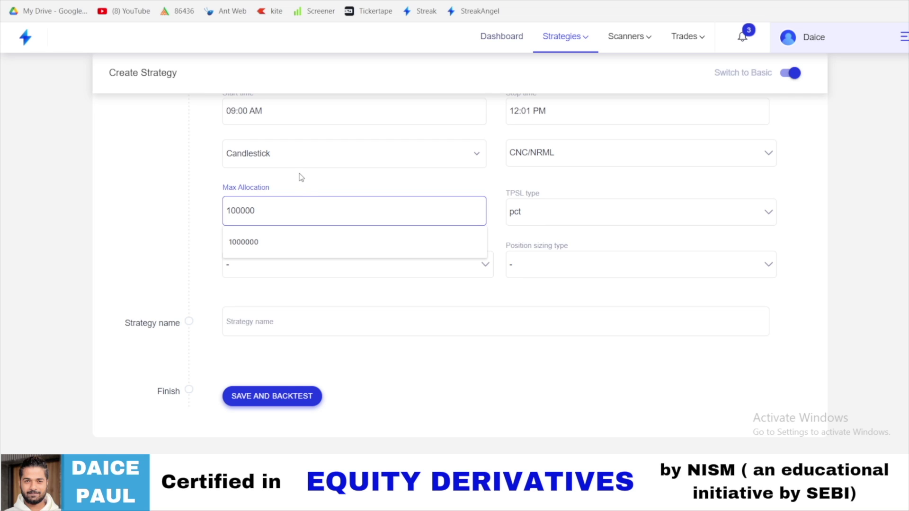
click(356, 181)
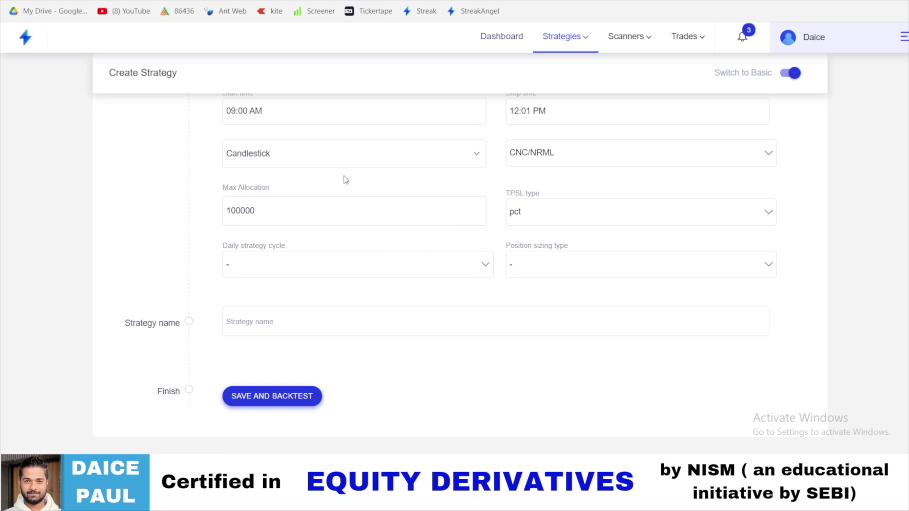
Keep percentage as the TPSL type and choose Capital based position sizing
click(582, 218)
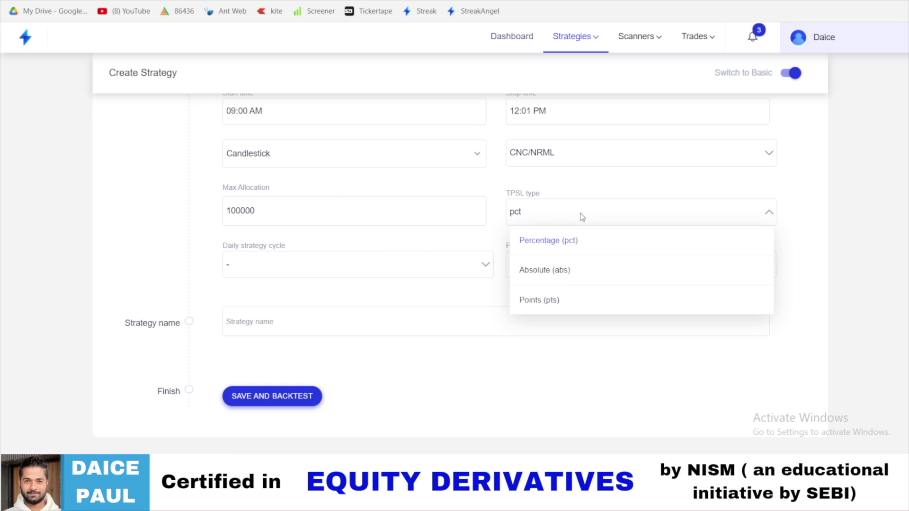
click(582, 218)
scroll(488, 268, up, 3)
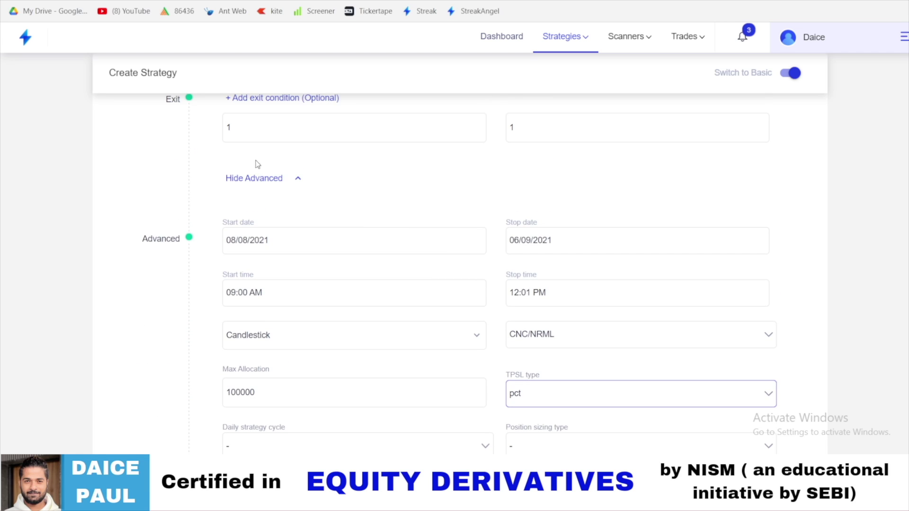
scroll(331, 186, up, 2)
scroll(374, 254, down, 5)
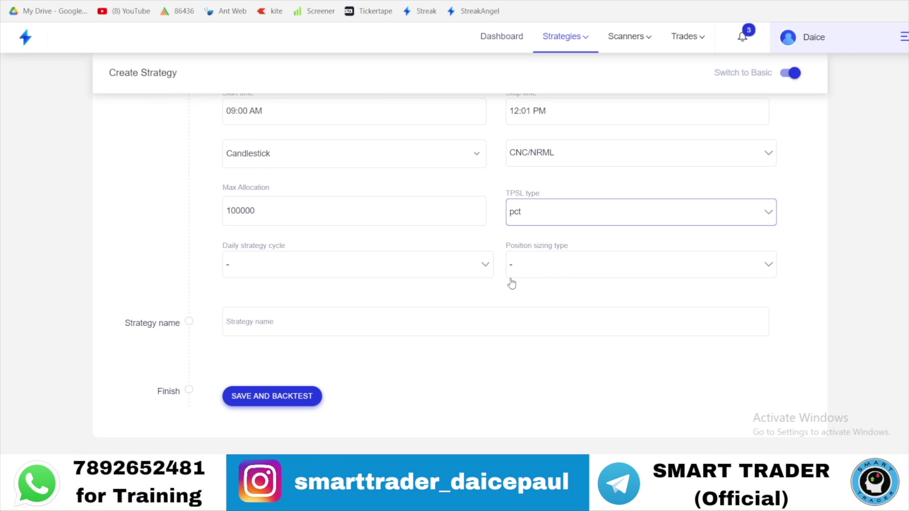
click(565, 276)
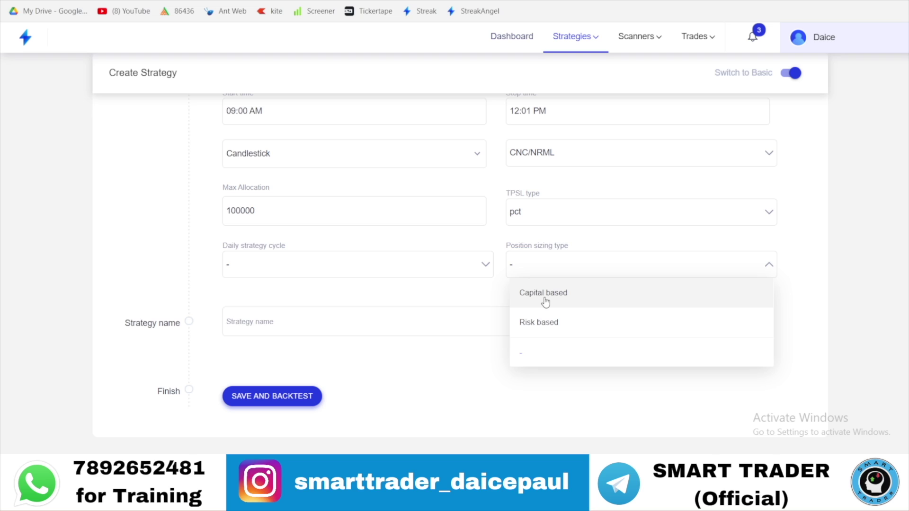
click(546, 296)
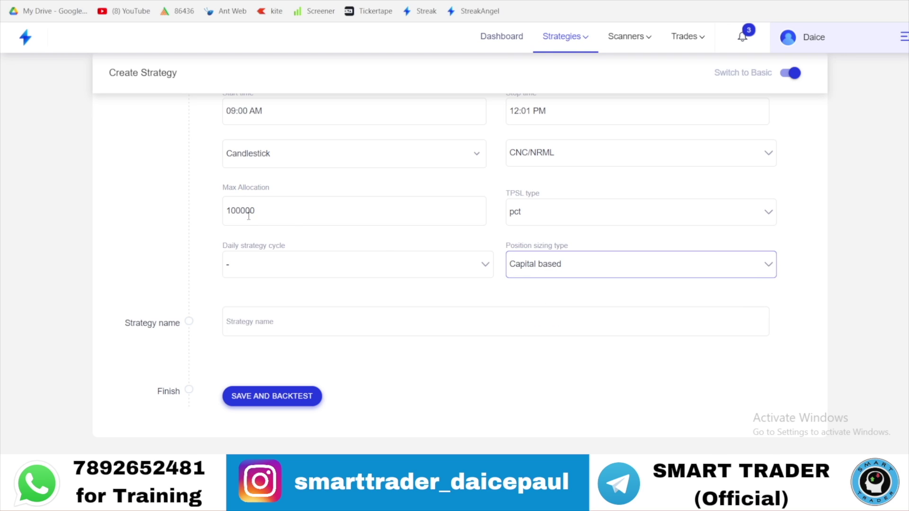
Pick 20 from the daily strategy cycle dropdown
click(487, 274)
scroll(473, 344, down, 2)
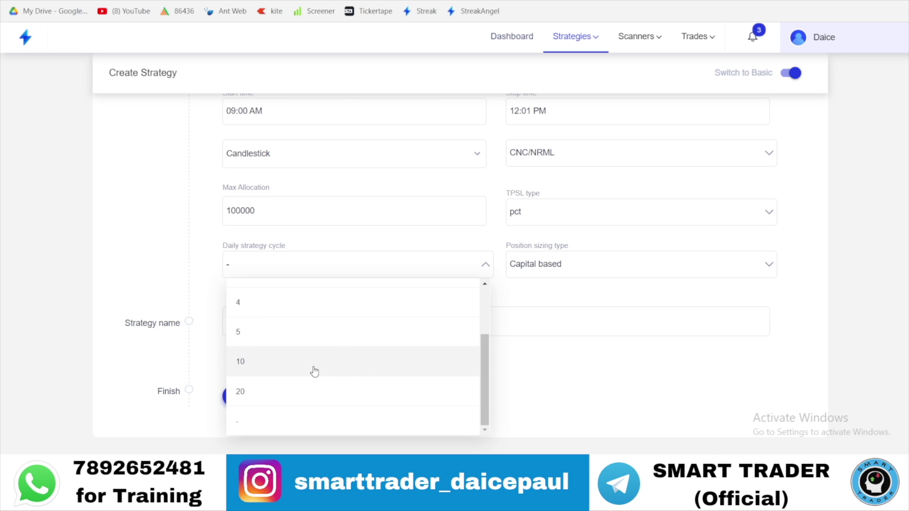
scroll(294, 363, up, 3)
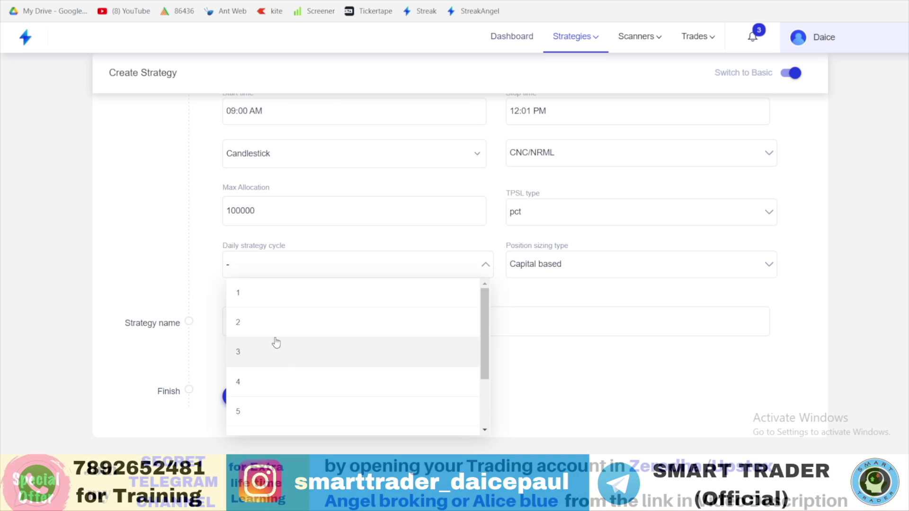
click(268, 297)
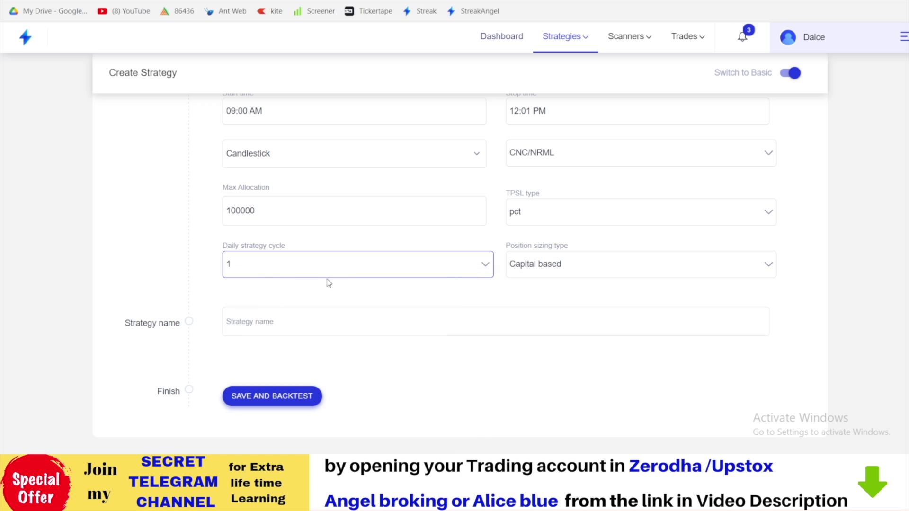
click(474, 261)
scroll(268, 368, down, 3)
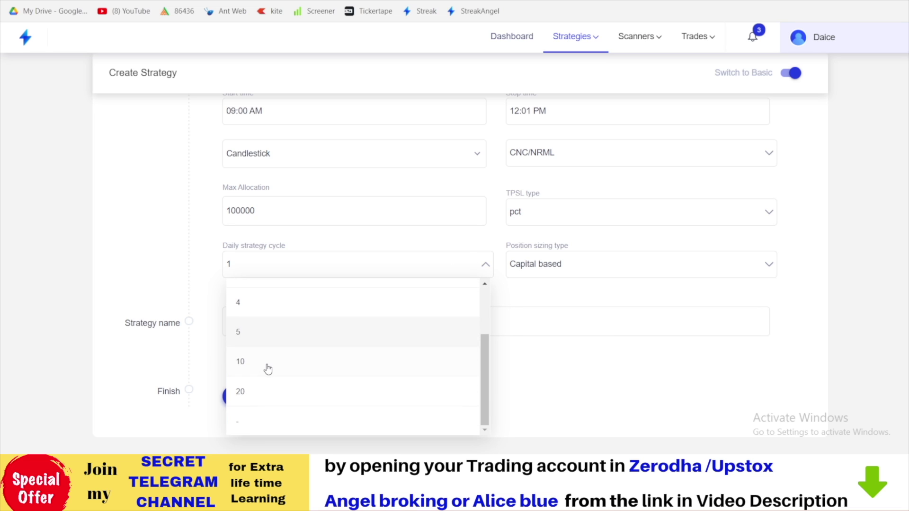
click(252, 396)
click(480, 262)
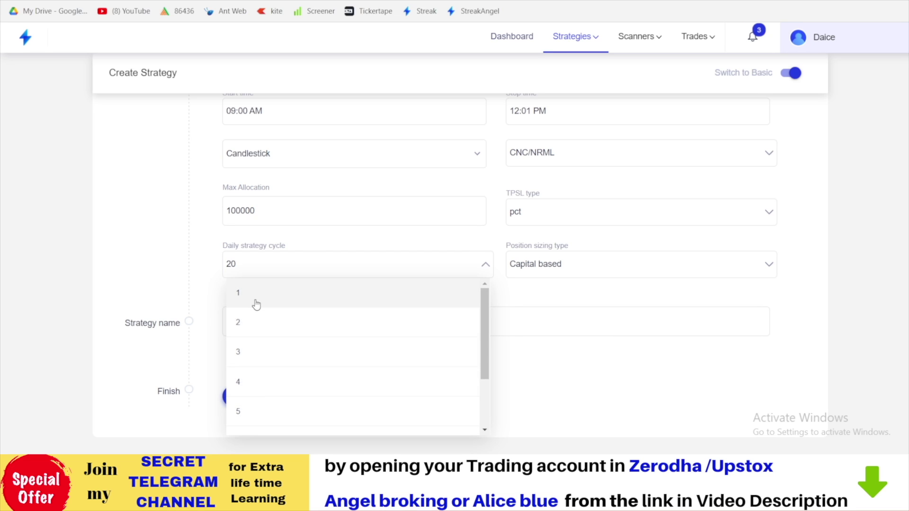
scroll(284, 359, down, 3)
click(258, 402)
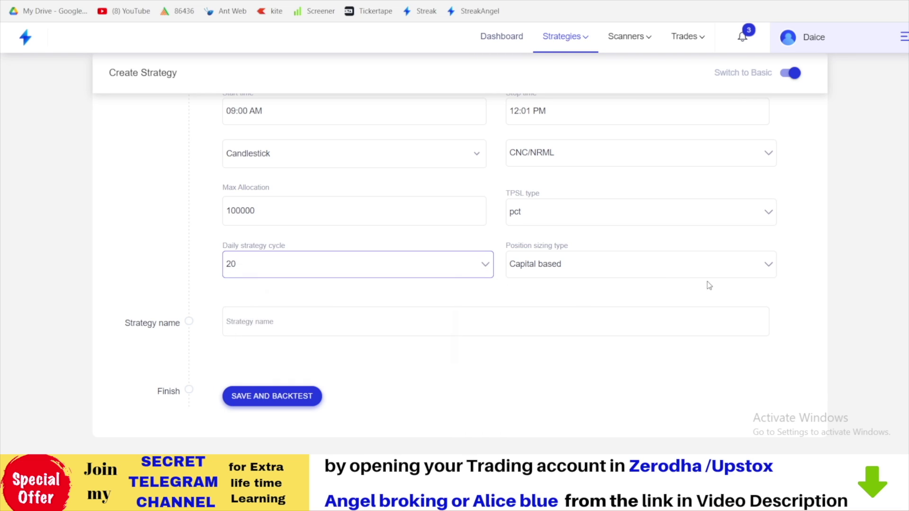
click(311, 321)
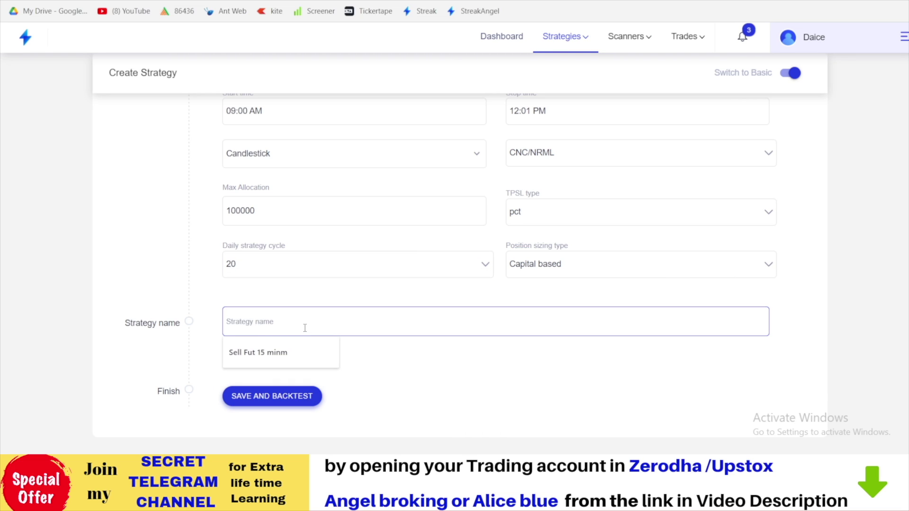
Enter 'SBI 30 mins' as the strategy name, then save and backtest it
text(SBI)
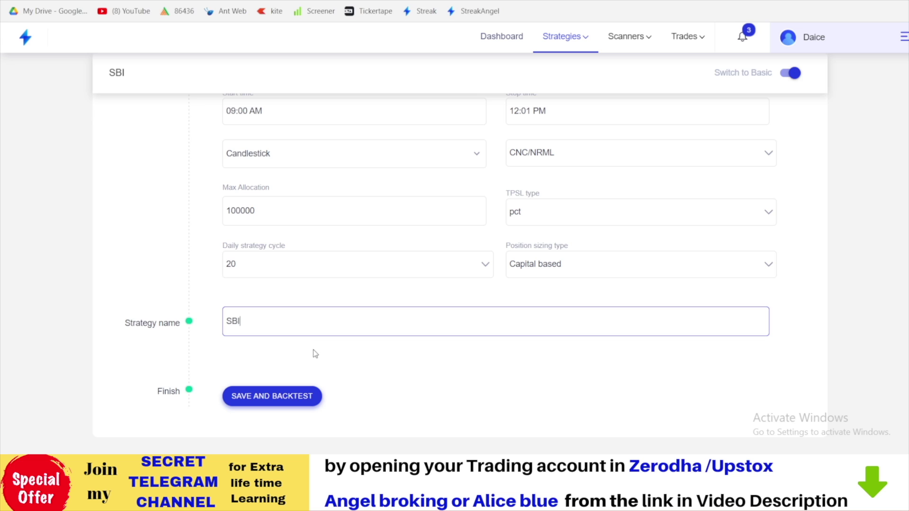
scroll(314, 354, up, 10)
scroll(305, 363, down, 5)
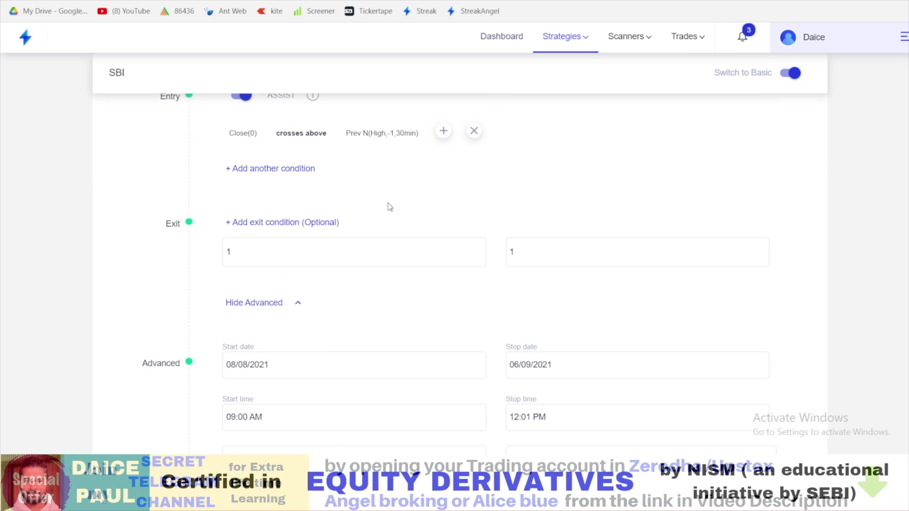
scroll(390, 206, up, 2)
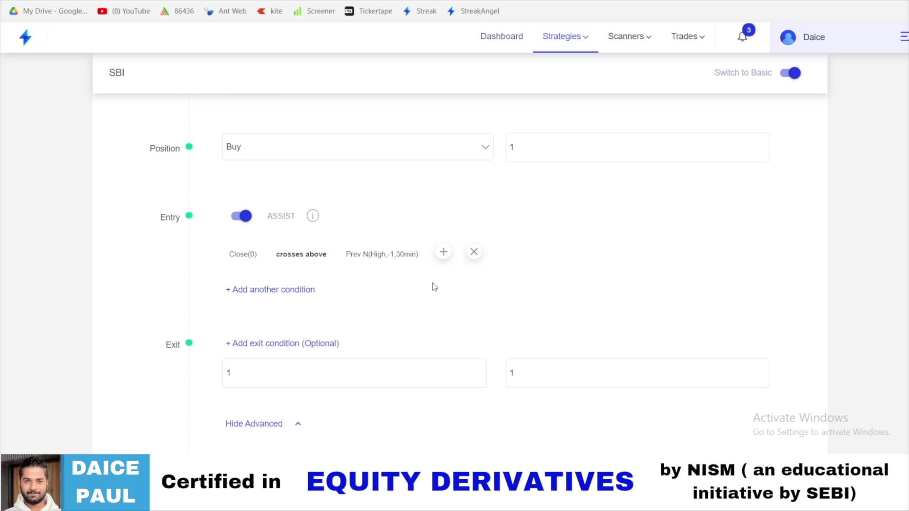
scroll(433, 284, down, 8)
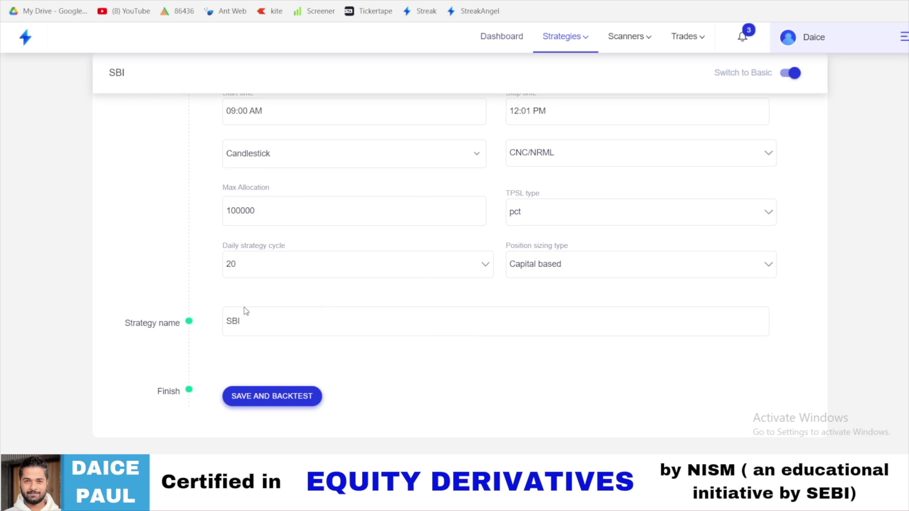
click(286, 318)
text(3)
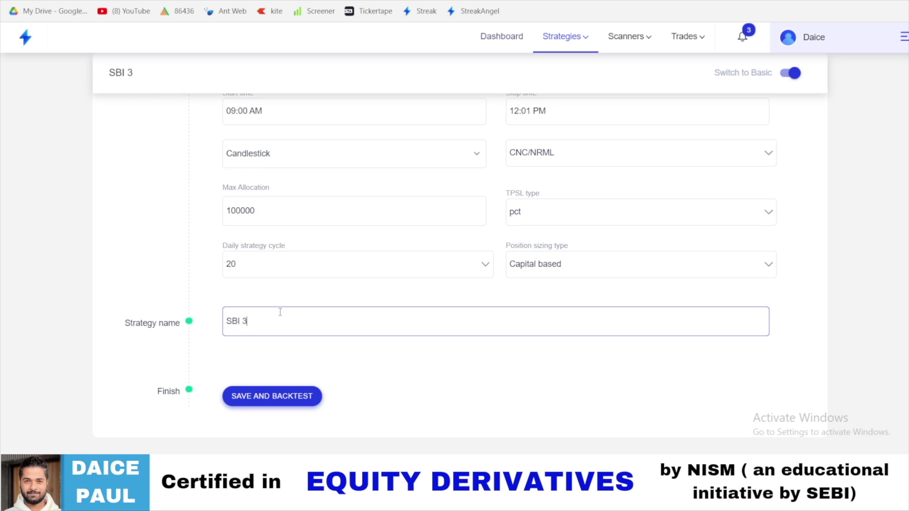
text(0 mins)
click(272, 397)
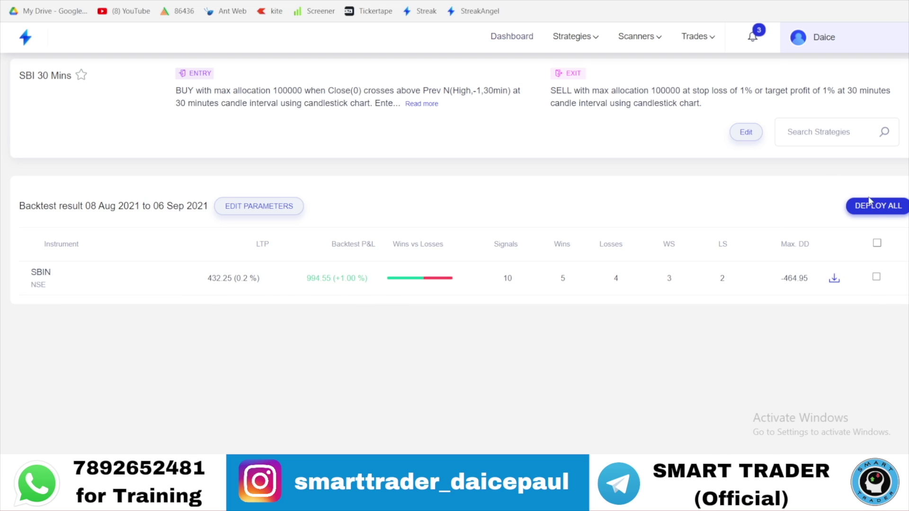
Choose Deploy All on the SBIN backtest result to open the deploy dialog
click(882, 208)
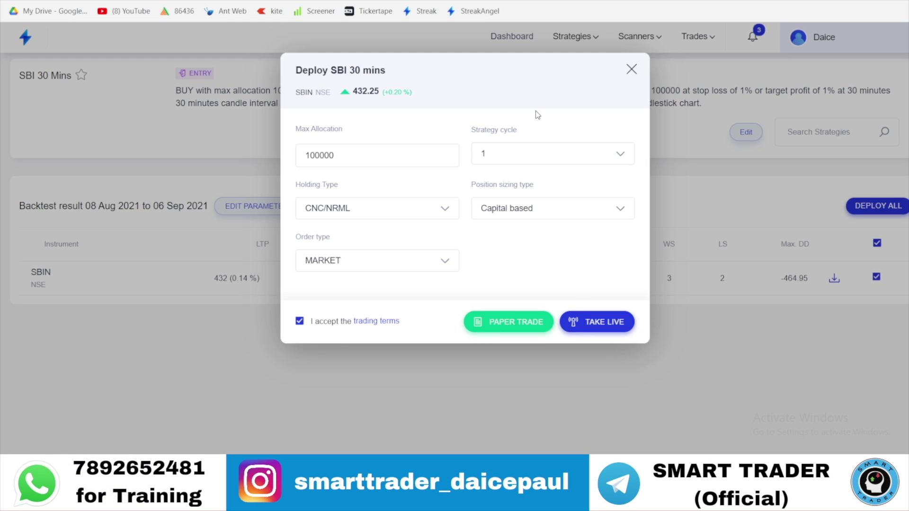
Deploy SBI 30 mins as a paper trade with strategy cycle 20 and MARKET order type
click(583, 152)
scroll(542, 284, down, 1)
scroll(541, 288, down, 1)
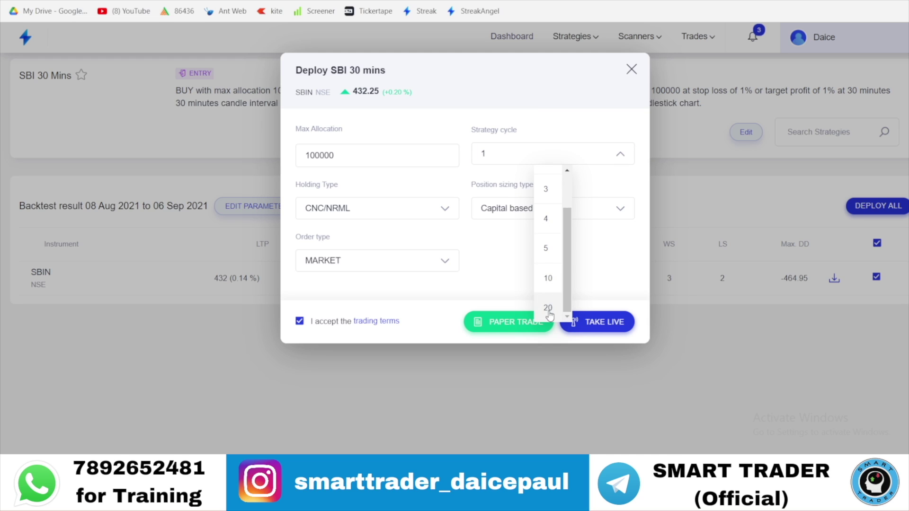
click(547, 306)
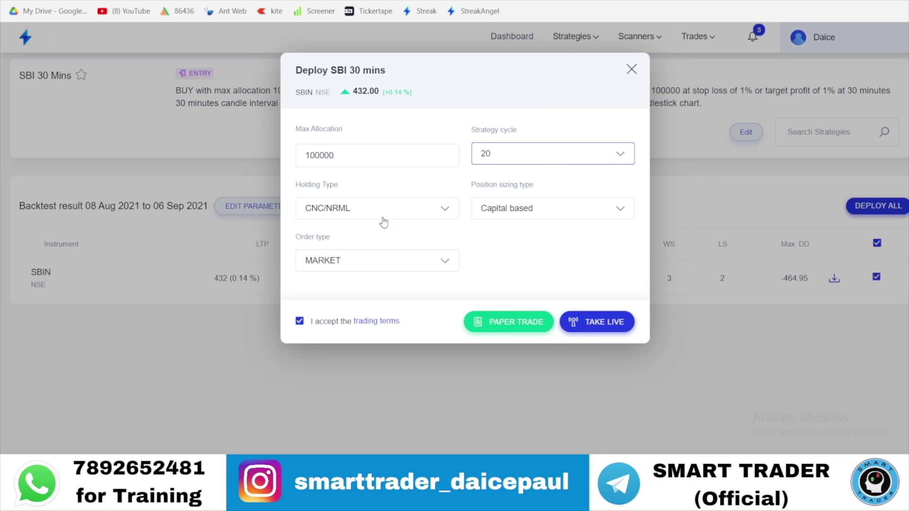
click(434, 261)
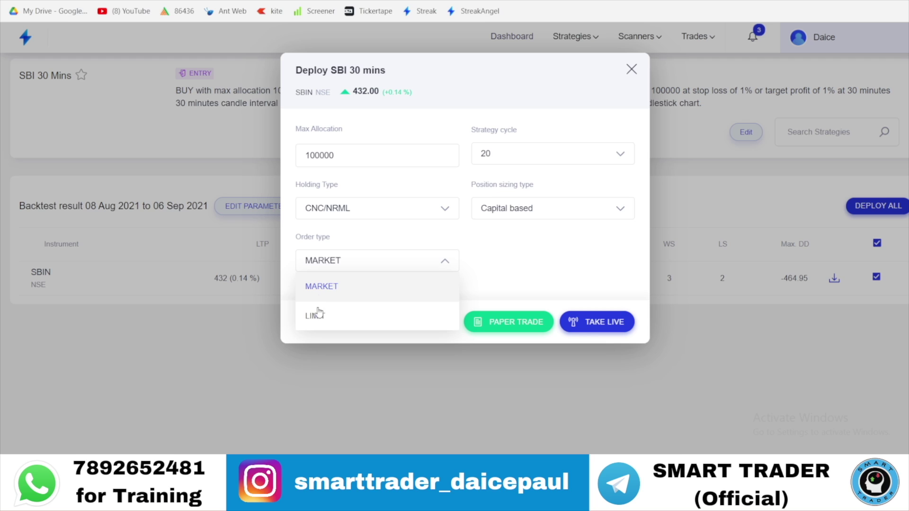
click(520, 265)
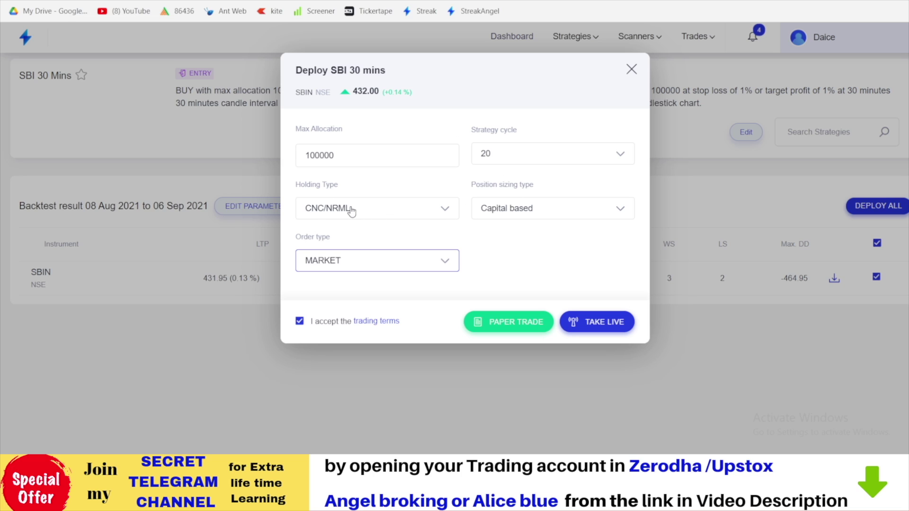
click(537, 247)
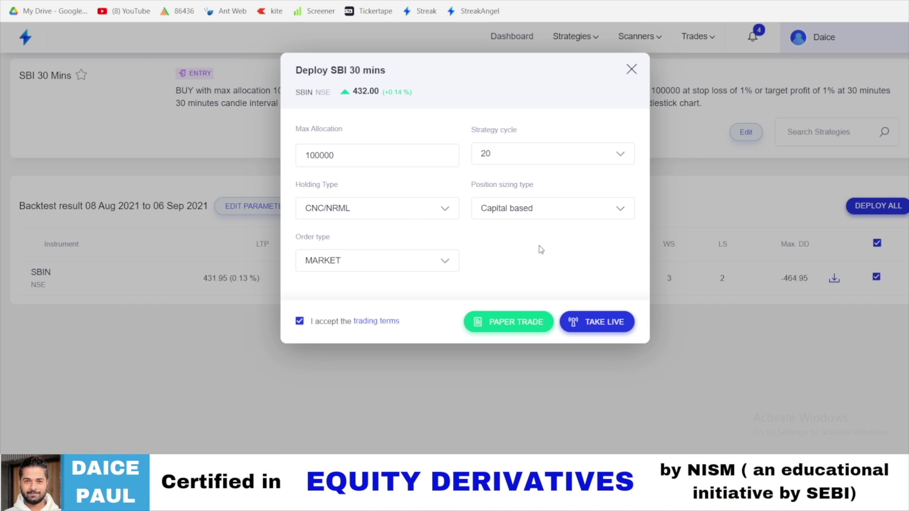
click(505, 321)
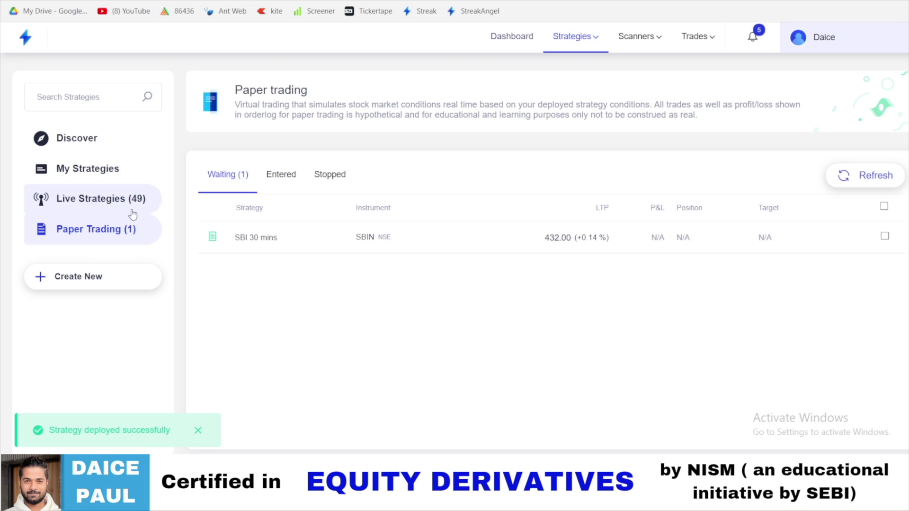
Check the SBI 30 mins order log for its pending first trigger, then close it
mouse_move(708, 251)
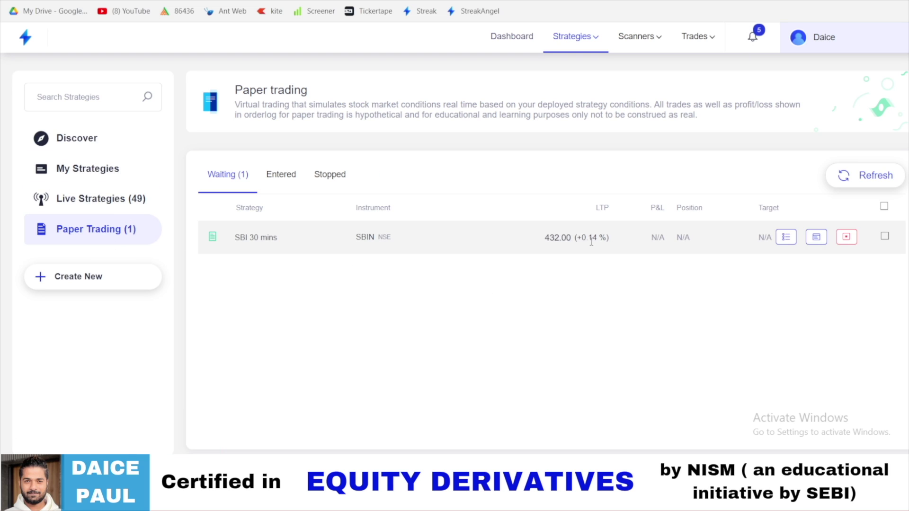
click(786, 237)
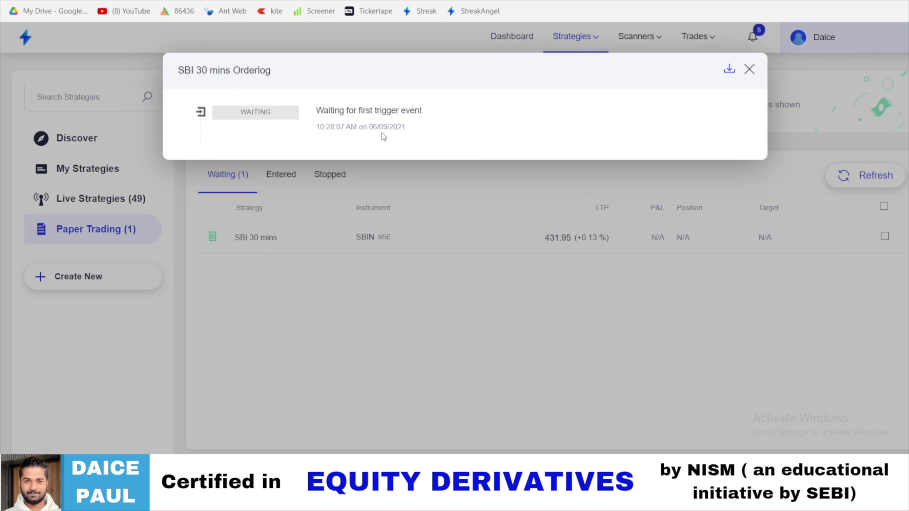
click(749, 70)
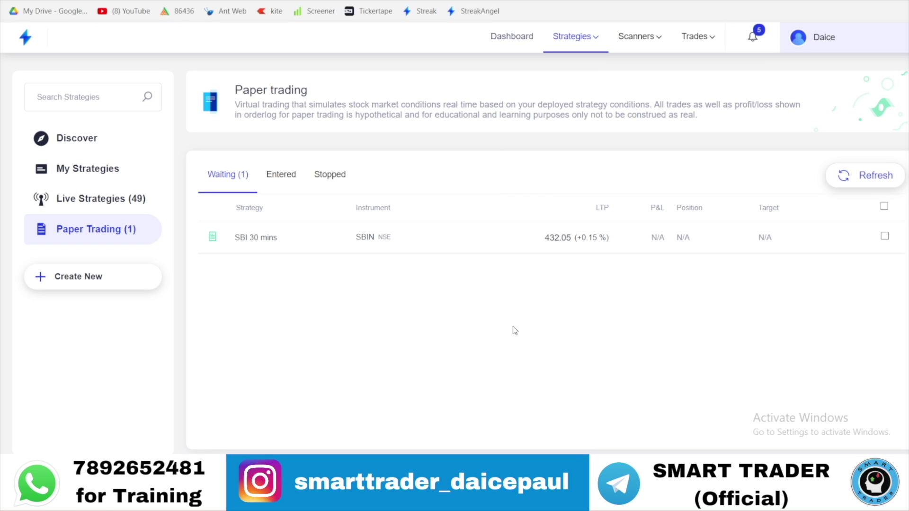